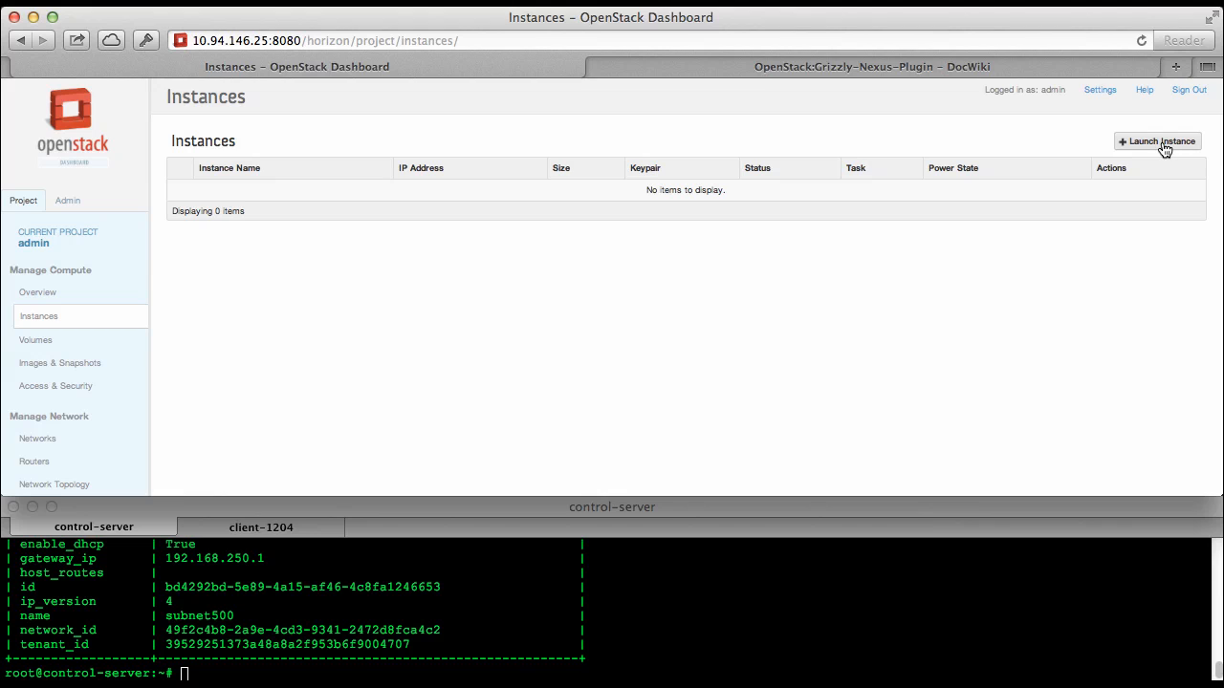
Start a new instance from the precise image and name it VM1
{"action": "left_click", "coordinate": [1165, 150]}
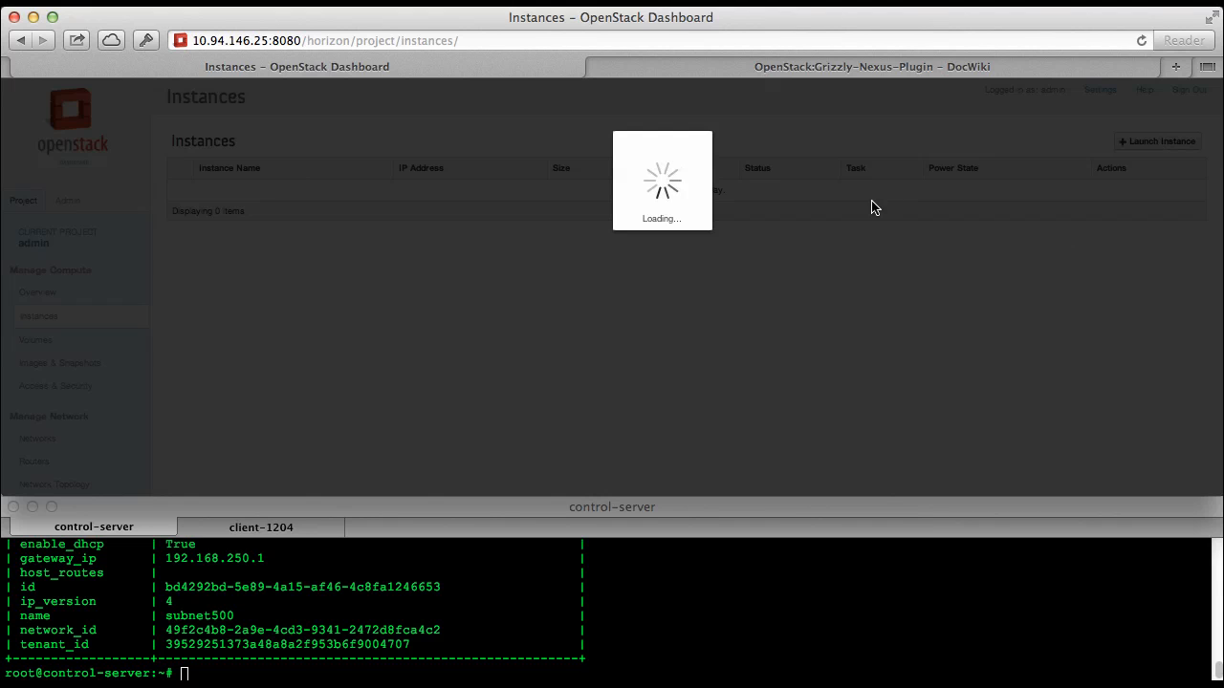
{"action": "left_click", "coordinate": [602, 272]}
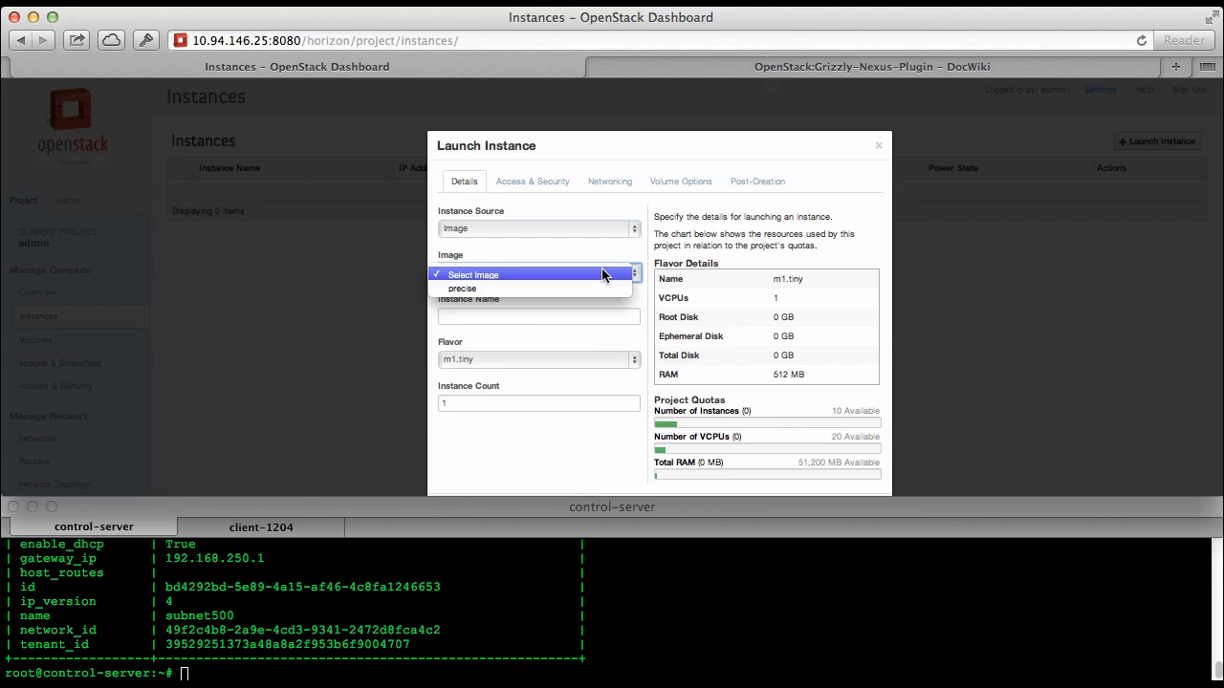
{"action": "left_click", "coordinate": [600, 284]}
{"action": "left_click", "coordinate": [595, 316]}
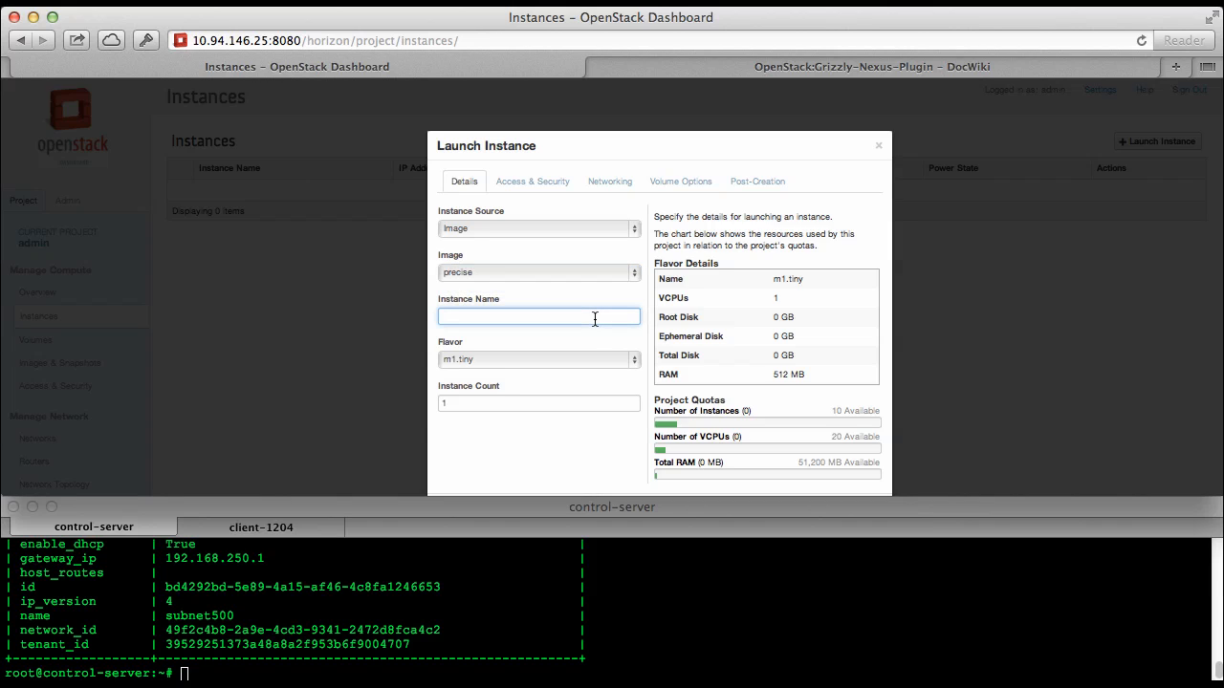
{"action": "type", "text": "VM1"}
Bring up the client-1204 terminal session, and launch VM1 attached to the vlan500 network
{"action": "left_click", "coordinate": [635, 626]}
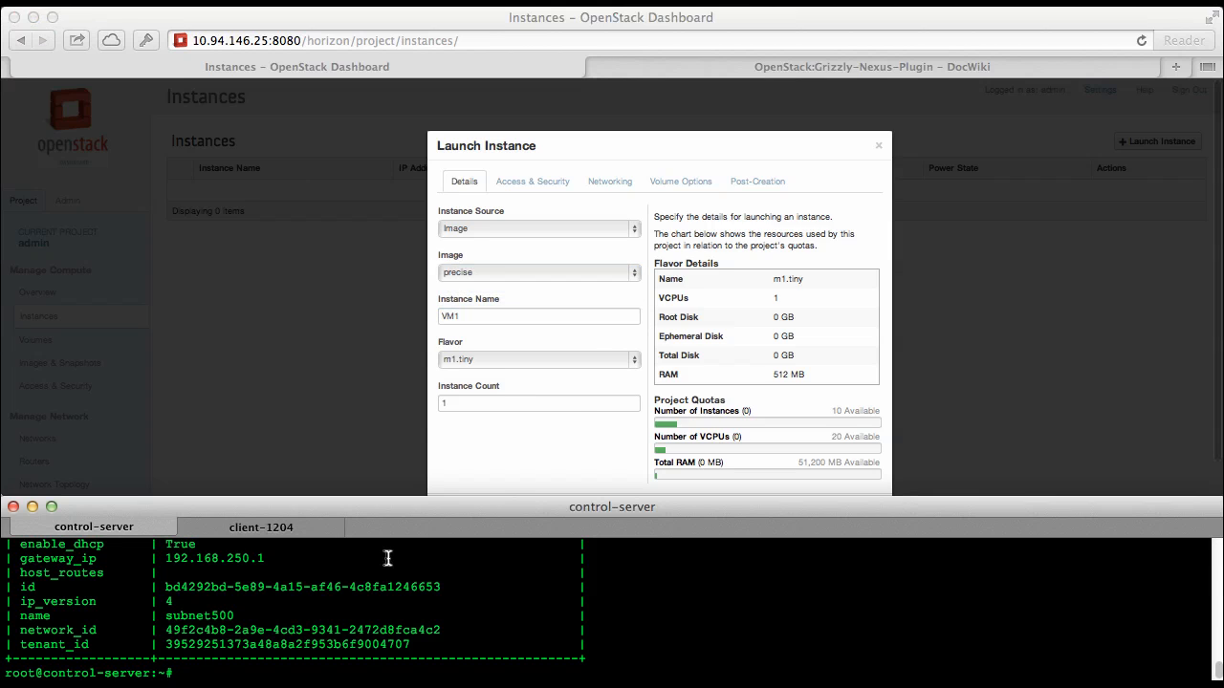
{"action": "left_click", "coordinate": [261, 527]}
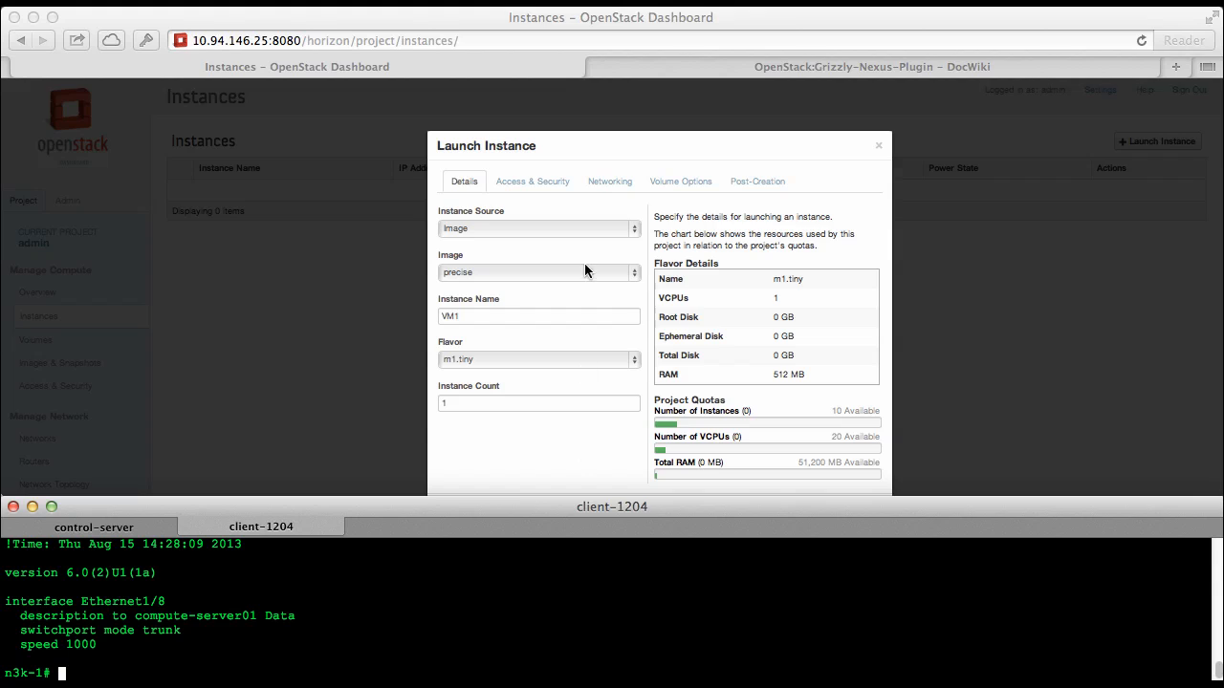
{"action": "left_click", "coordinate": [610, 184]}
{"action": "left_click", "coordinate": [610, 189]}
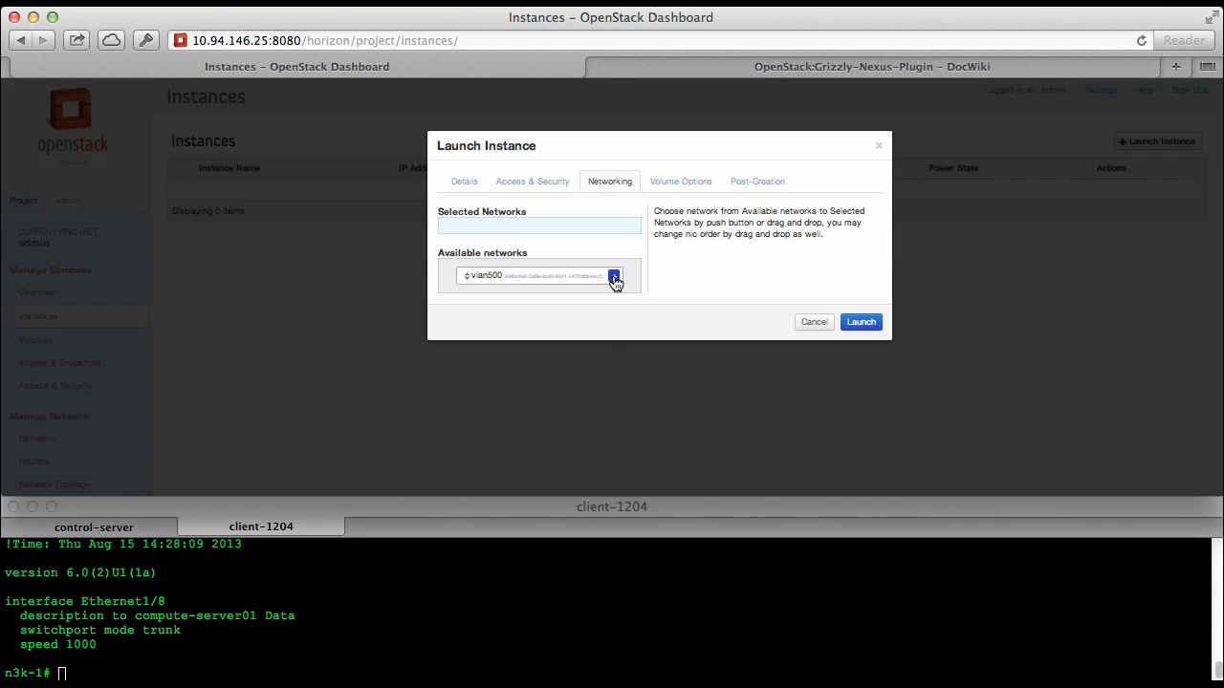
{"action": "left_click", "coordinate": [614, 277]}
{"action": "left_click", "coordinate": [854, 323]}
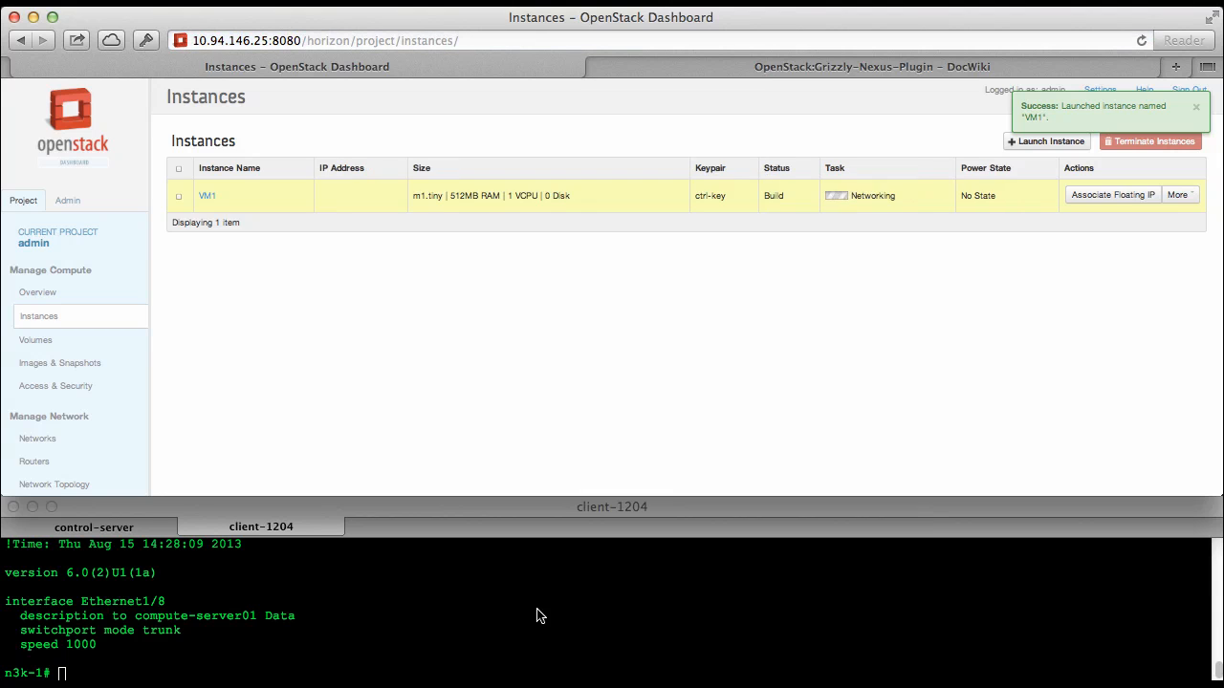
Show the switch's running configuration for interface e1/8 in the client-1204 terminal with "sh run int e1/8"
{"action": "left_click", "coordinate": [538, 610]}
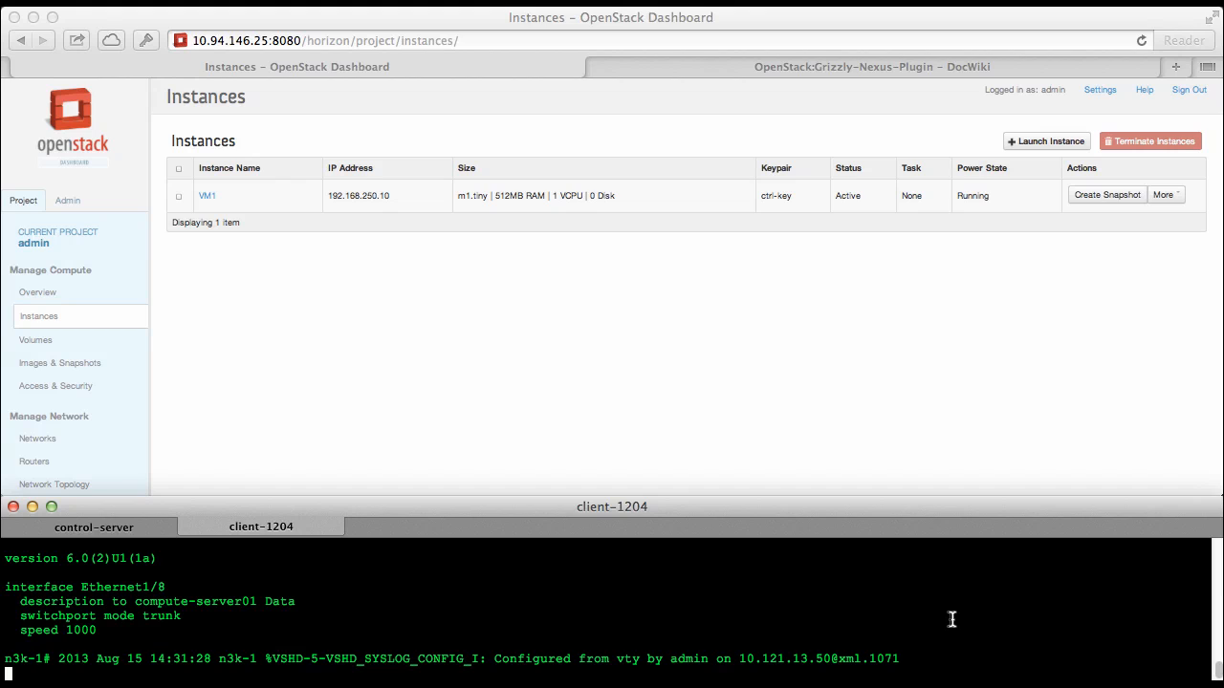
{"action": "key", "text": "Return"}
{"action": "type", "text": "sh run int e1/8"}
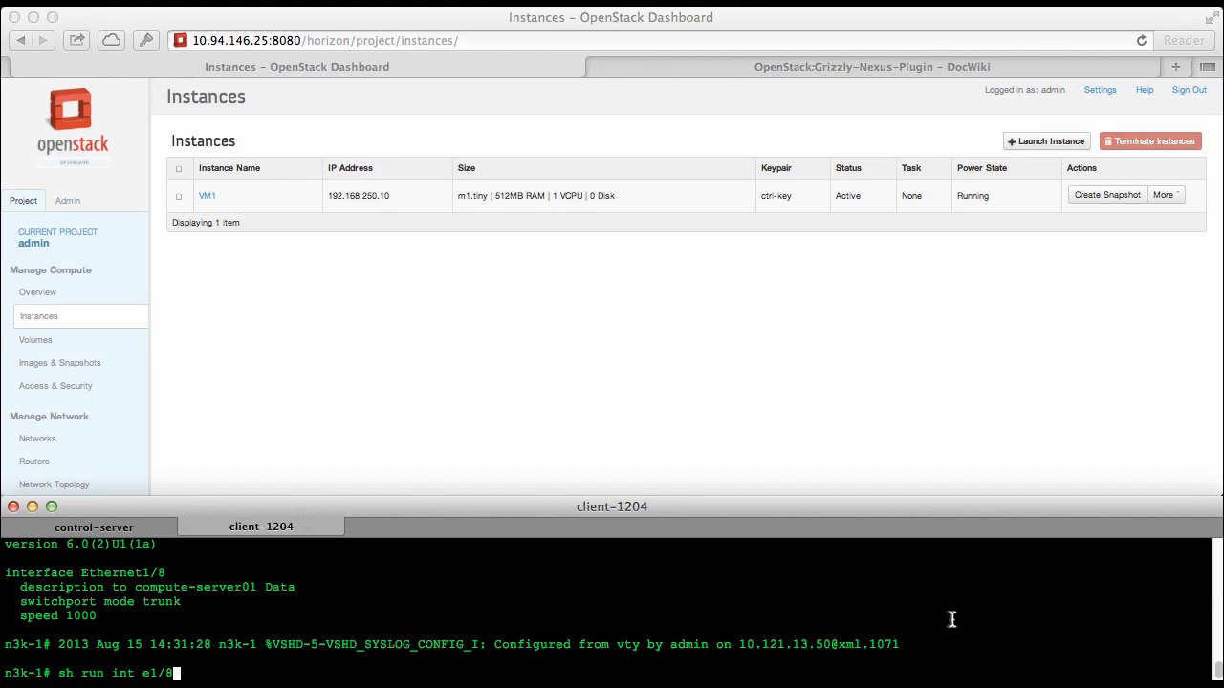
{"action": "key", "text": "Return"}
{"action": "key", "text": "Return"}
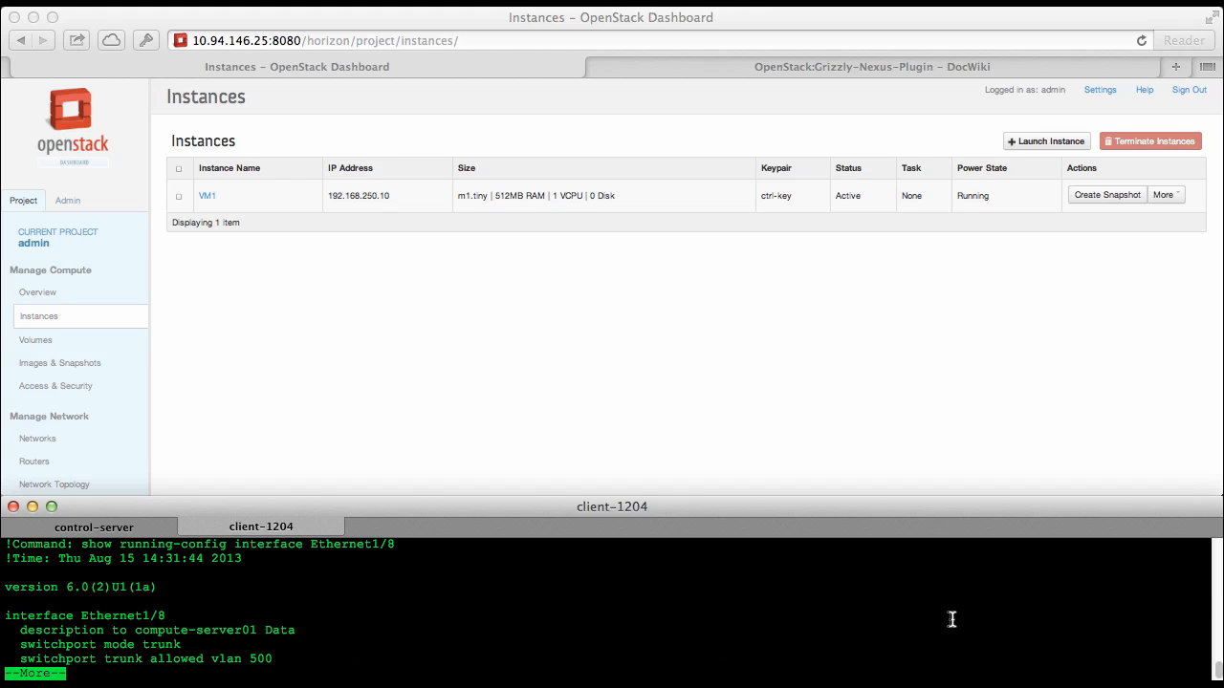
{"action": "key", "text": "Return"}
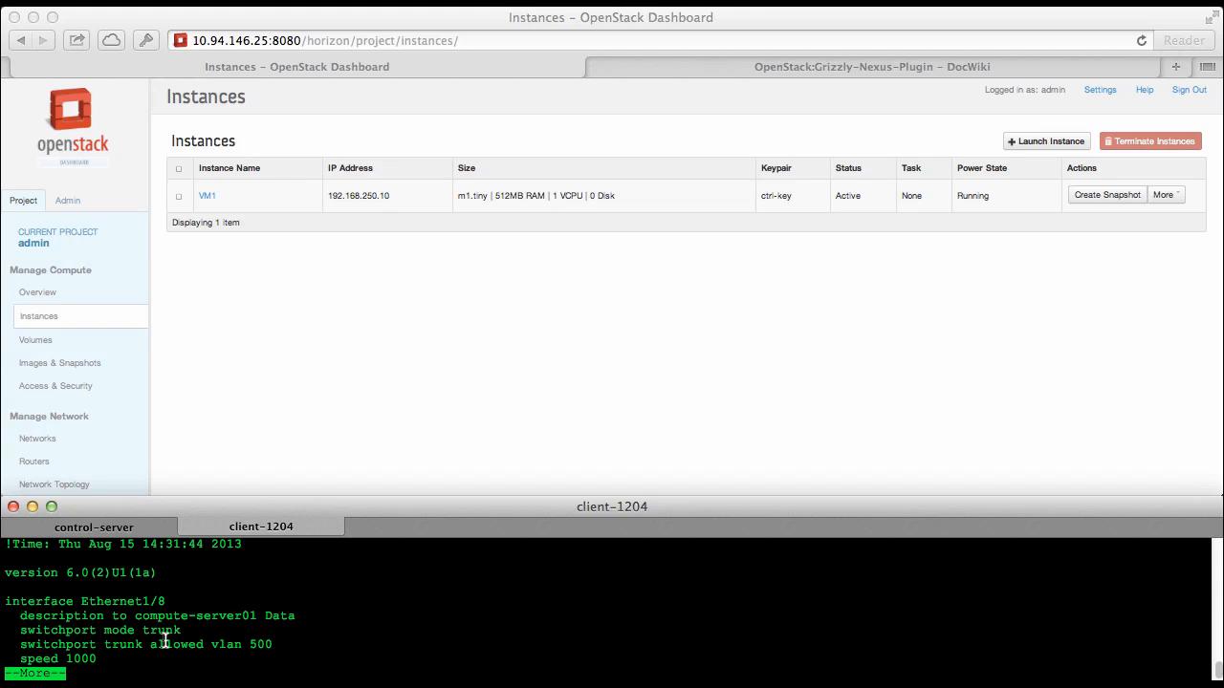
{"action": "key", "text": "q"}
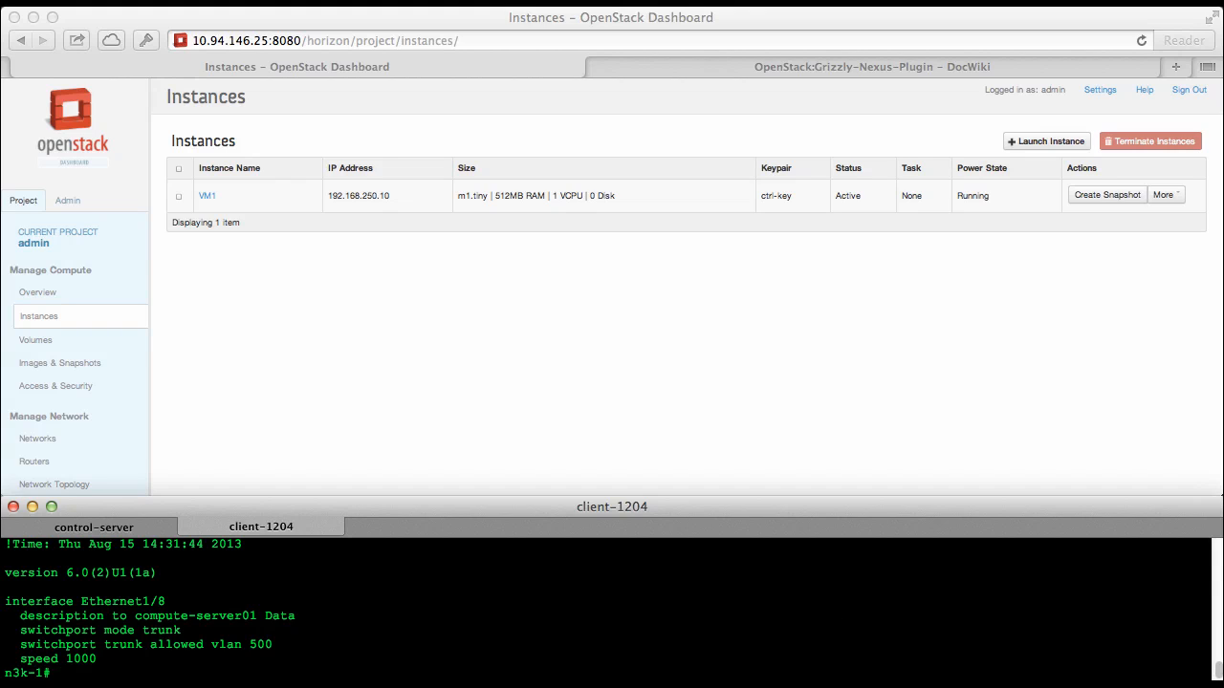
Show the switch's details for VLAN 500 with "sh vlan id 500"
{"action": "type", "text": "sh vlan id 500"}
{"action": "key", "text": "Return"}
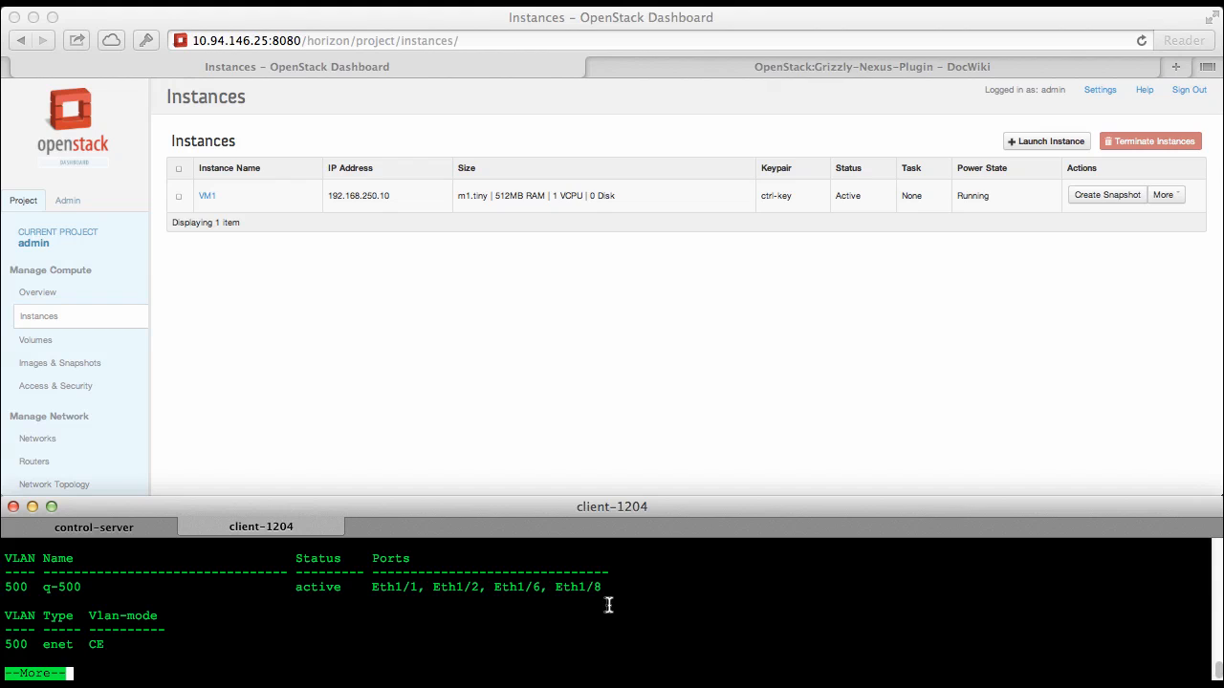
{"action": "key", "text": "q"}
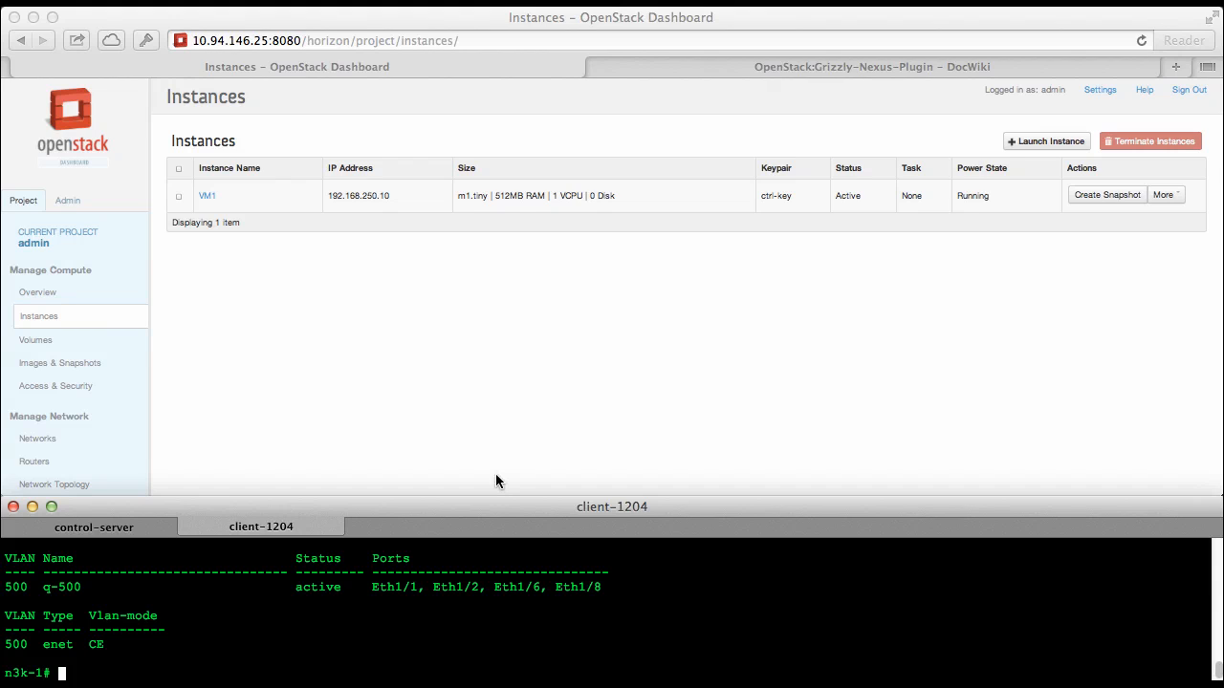
Switch to the OpenStack Dashboard and view the project's network topology
{"action": "left_click", "coordinate": [480, 422]}
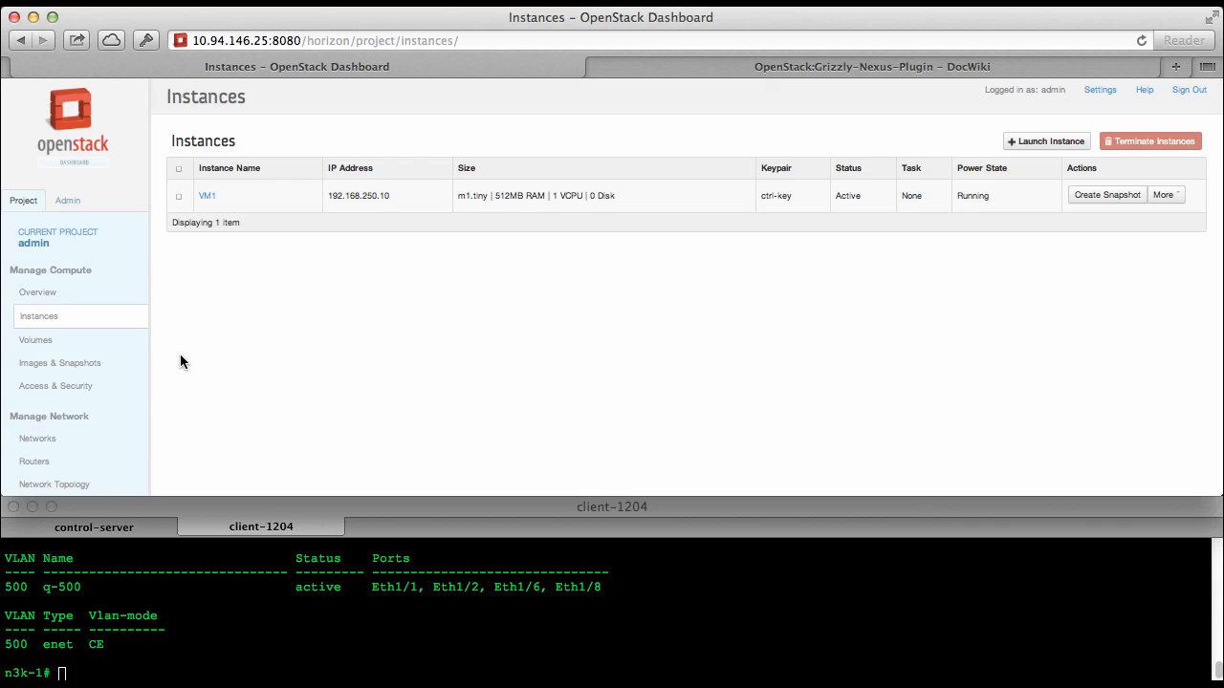
{"action": "left_click", "coordinate": [77, 486]}
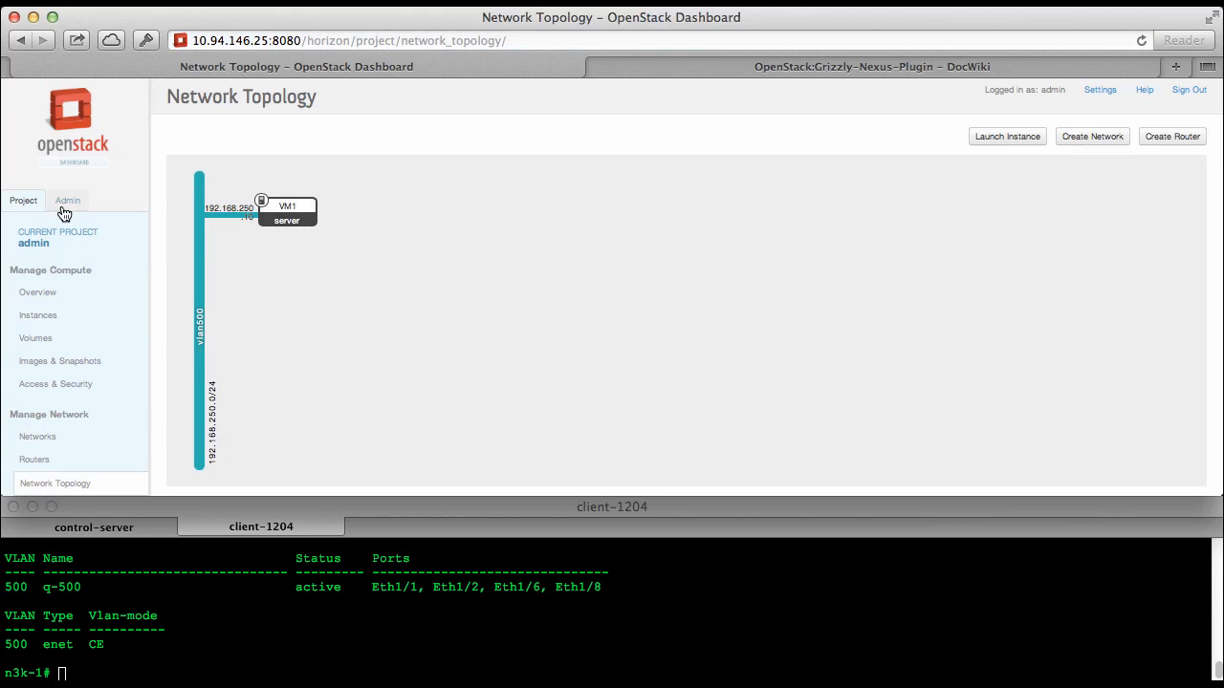
Create an admin-level network named vlan501 for the admin project, marked as shared and external
{"action": "left_click", "coordinate": [69, 203]}
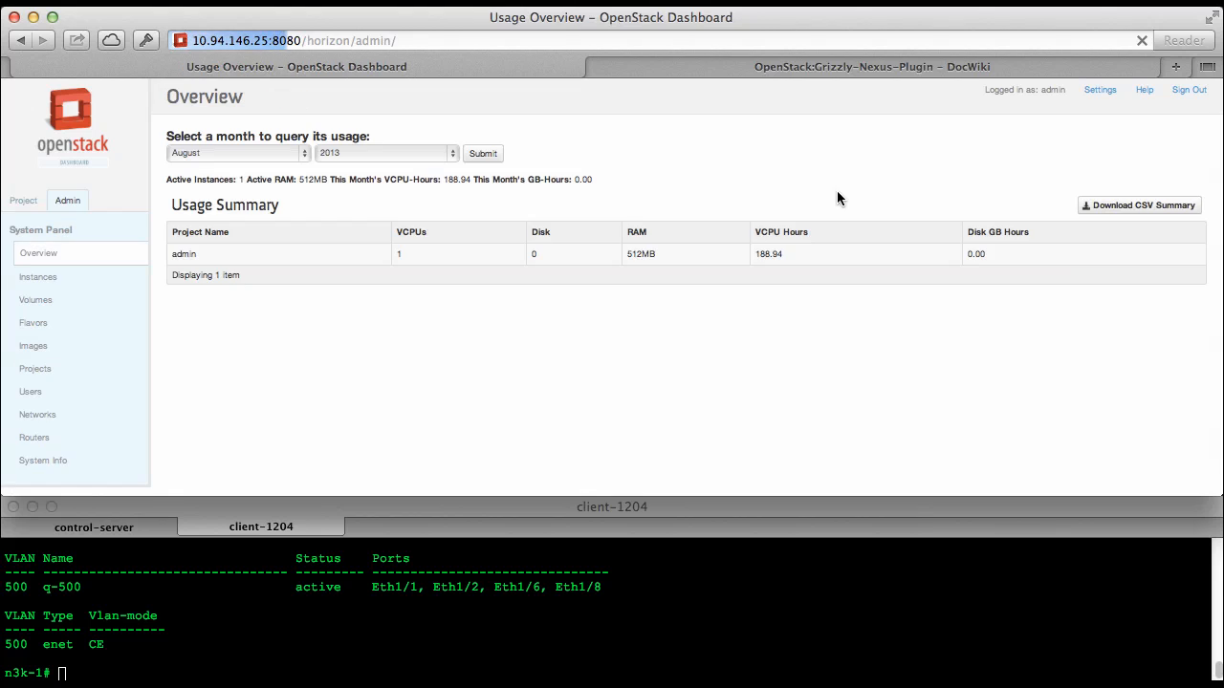
{"action": "left_click", "coordinate": [48, 417]}
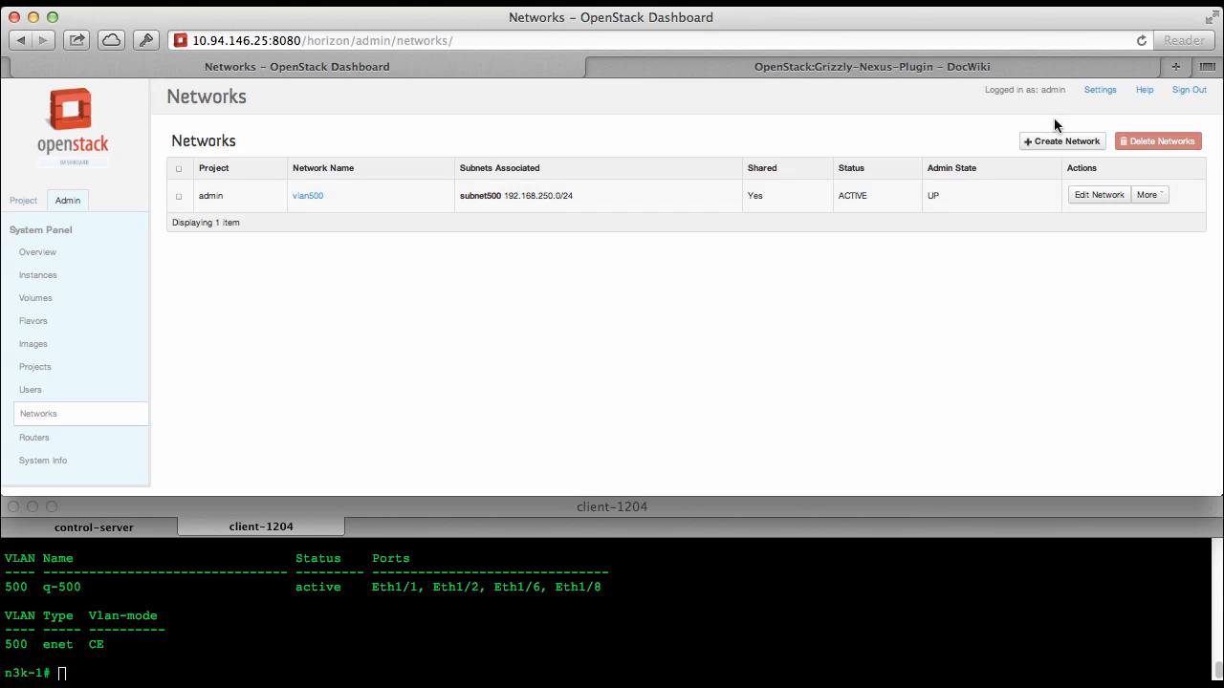
{"action": "left_click", "coordinate": [1064, 141]}
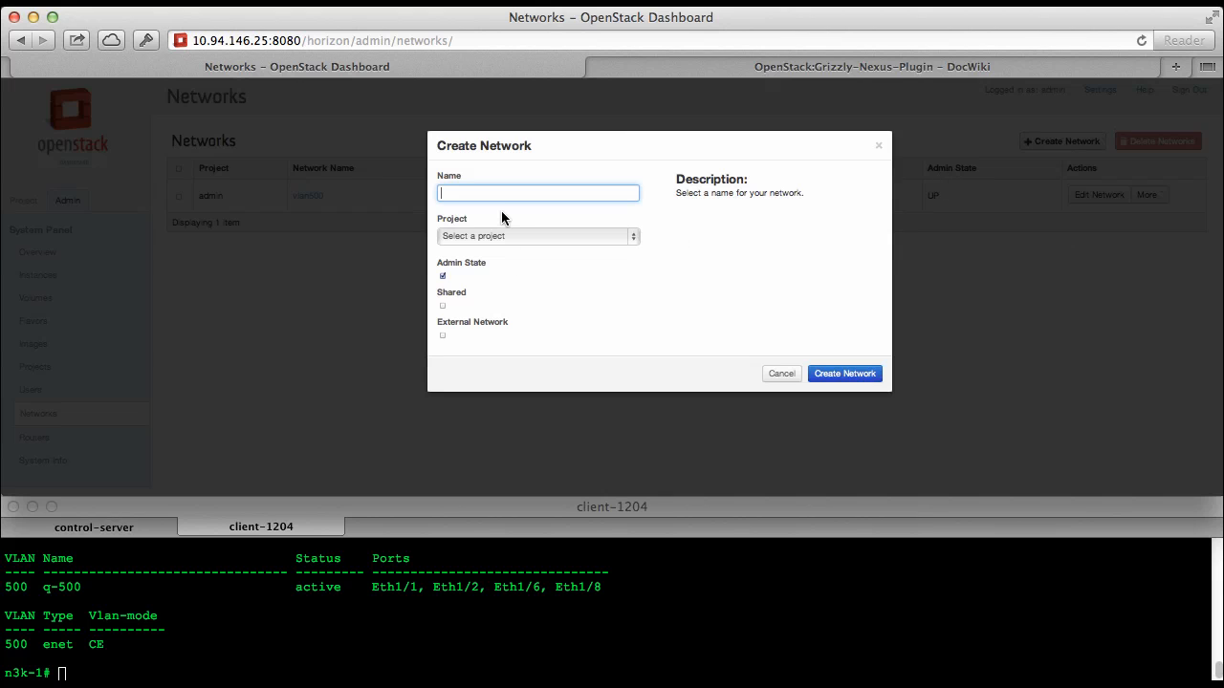
{"action": "type", "text": "vlan501"}
{"action": "left_click", "coordinate": [492, 238]}
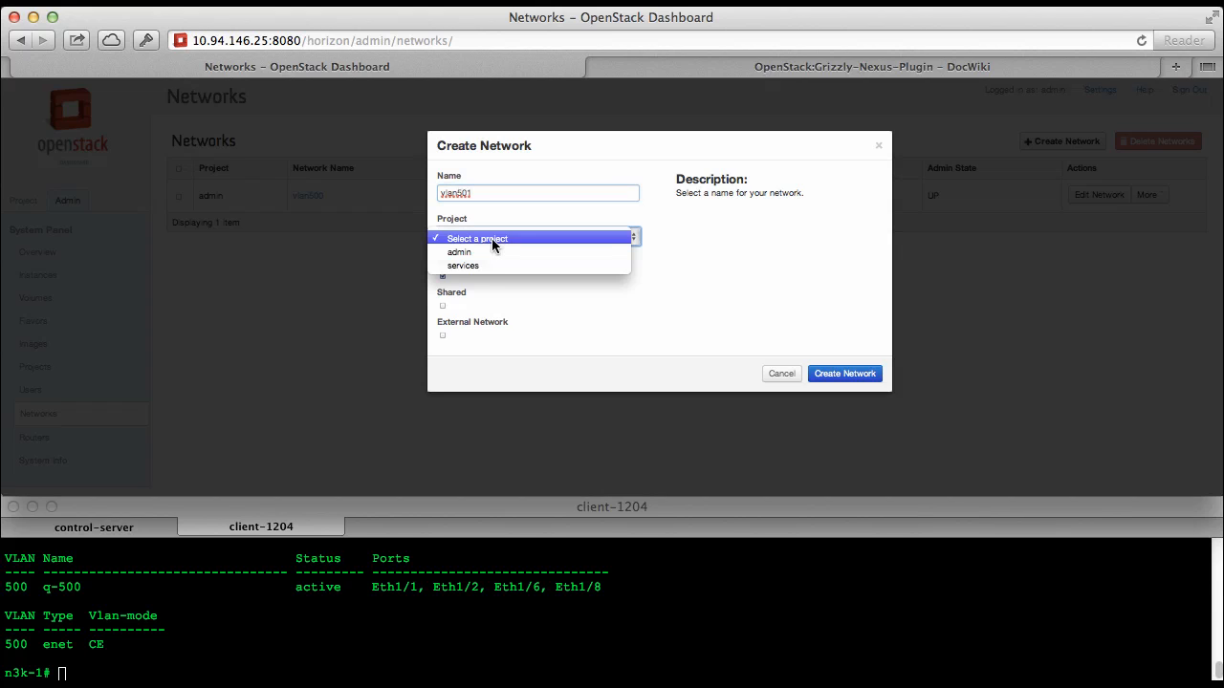
{"action": "left_click", "coordinate": [483, 251]}
{"action": "left_click", "coordinate": [442, 306]}
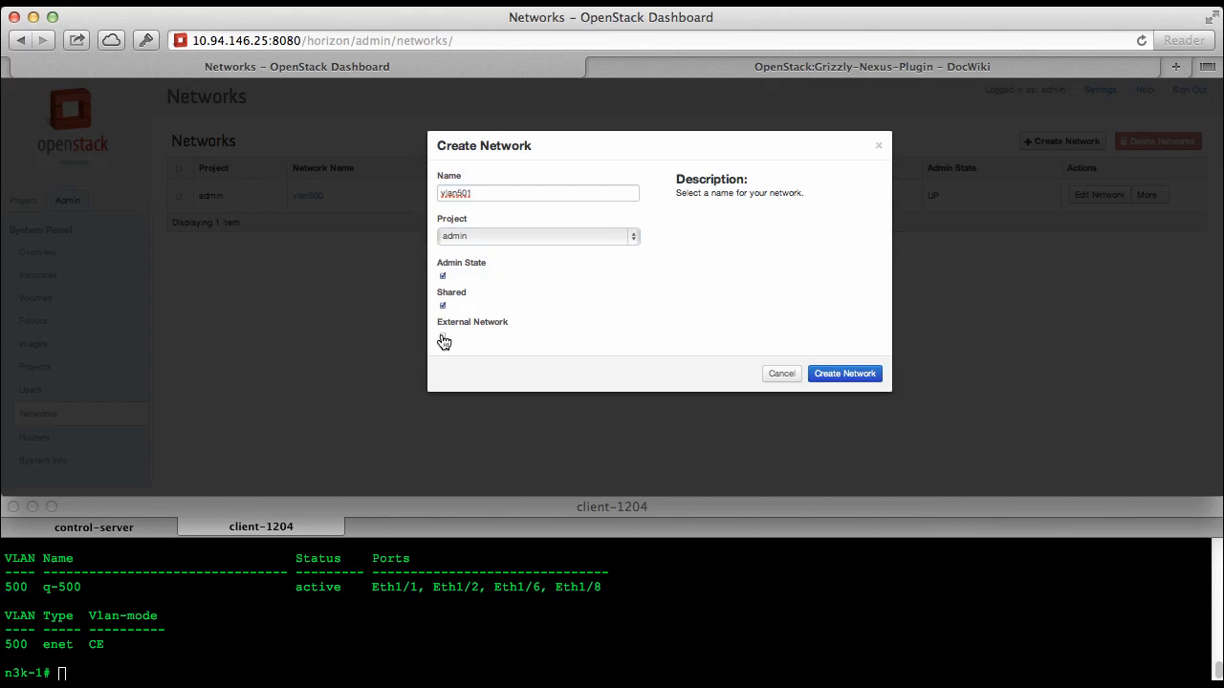
{"action": "left_click", "coordinate": [443, 335]}
{"action": "left_click", "coordinate": [847, 374]}
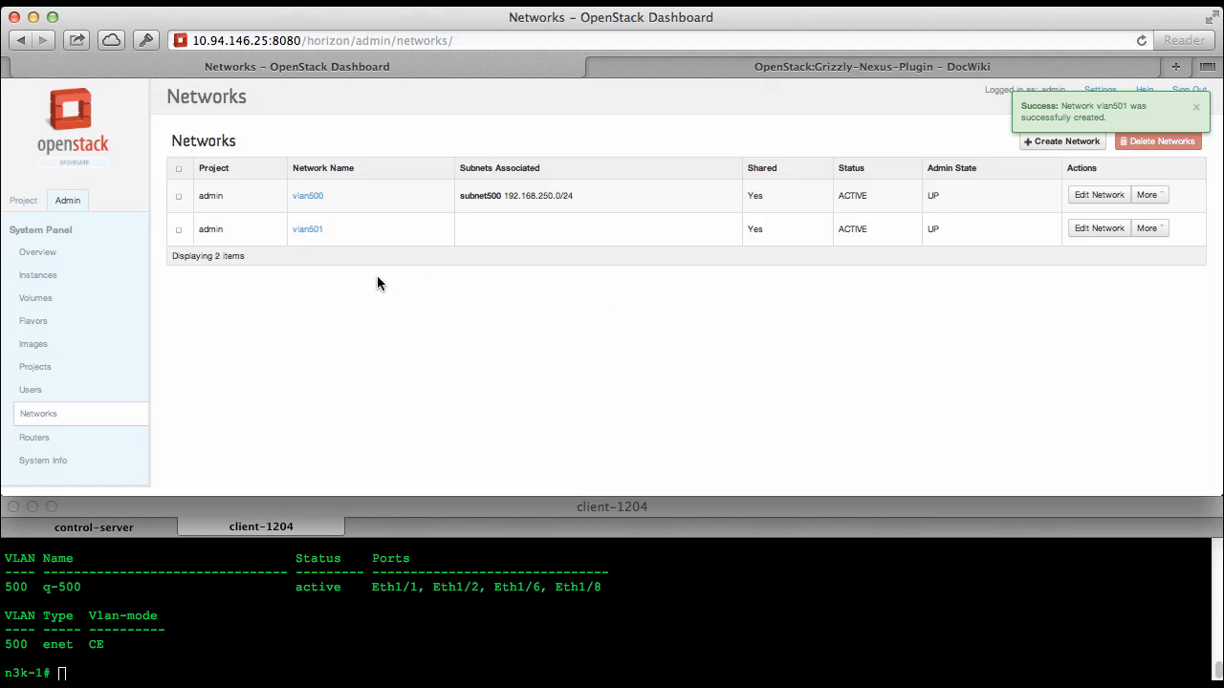
Review vlan501's network details, and bring up the quantum net-create vlan500 command on the control-server prompt for comparison
{"action": "left_click", "coordinate": [307, 229]}
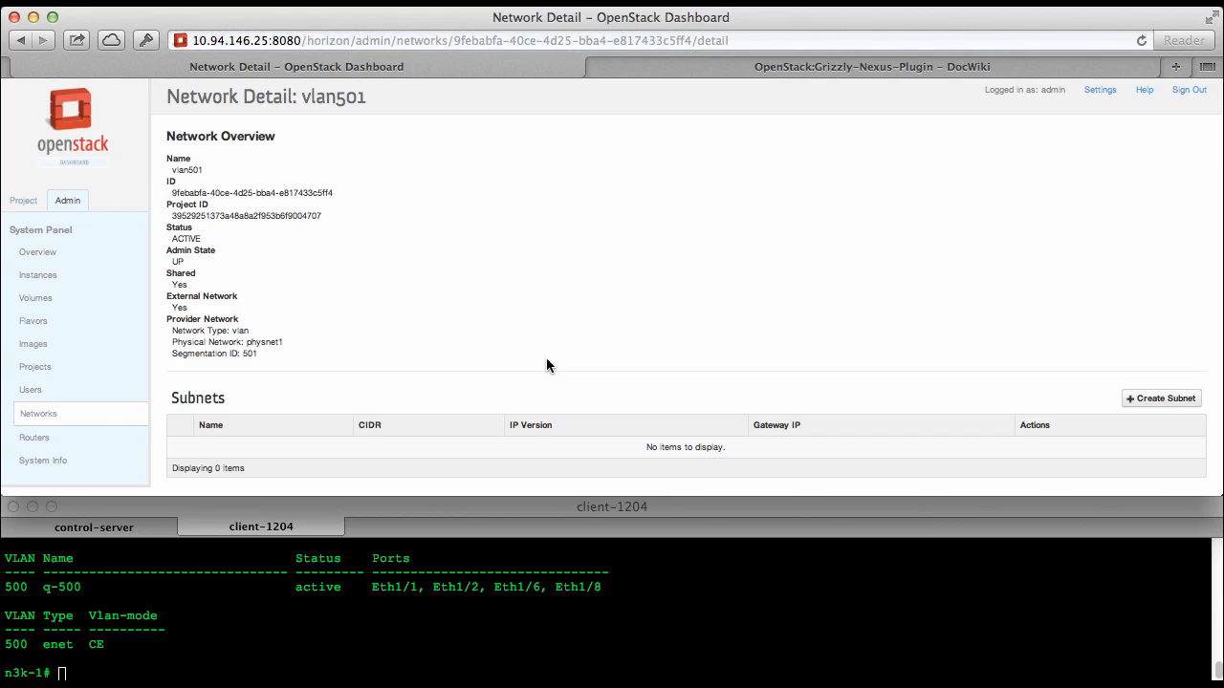
{"action": "scroll", "coordinate": [545, 358], "scroll_direction": "down", "scroll_amount": 2}
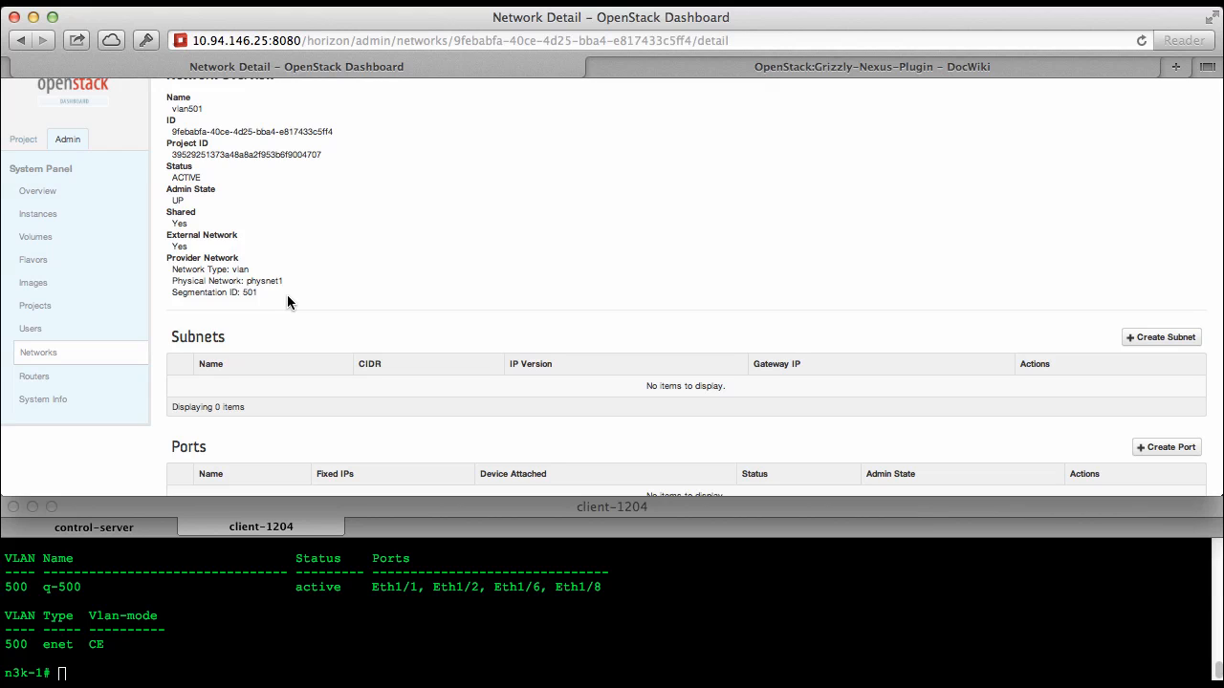
{"action": "left_click", "coordinate": [132, 527]}
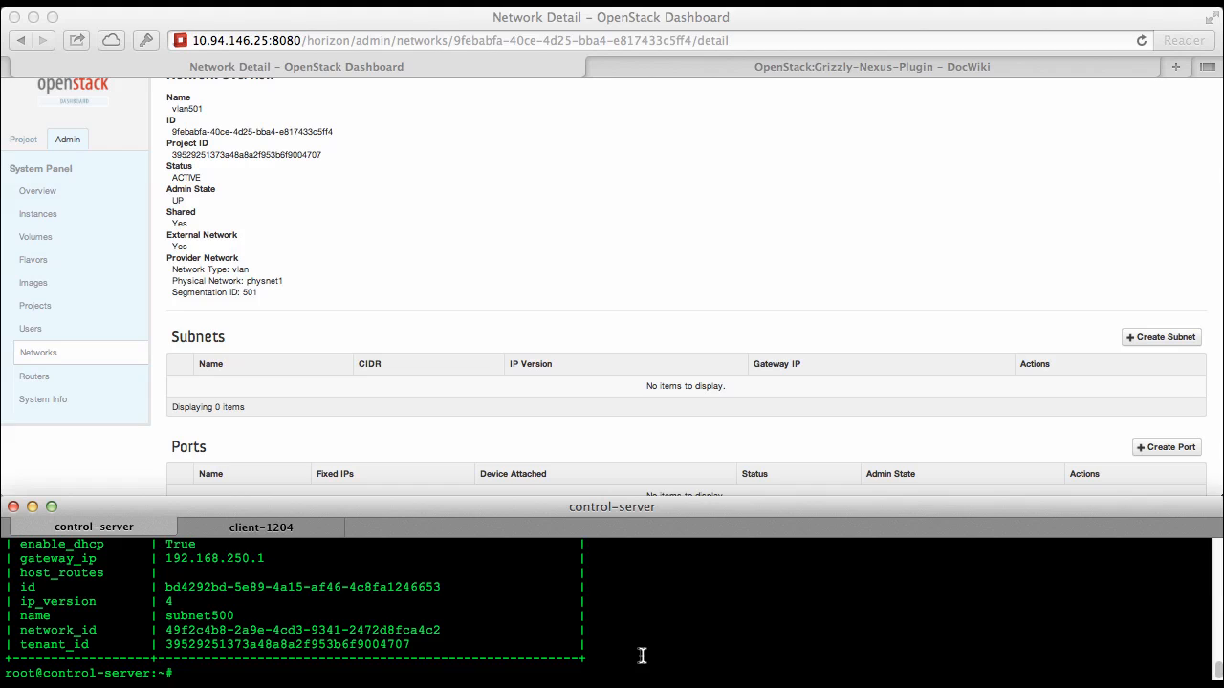
{"action": "type", "text": "quantum net-create vlan500 --provider:network_type vlan --provider:physical_network physnet1 --provider:segmentation_id 500 --shared"}
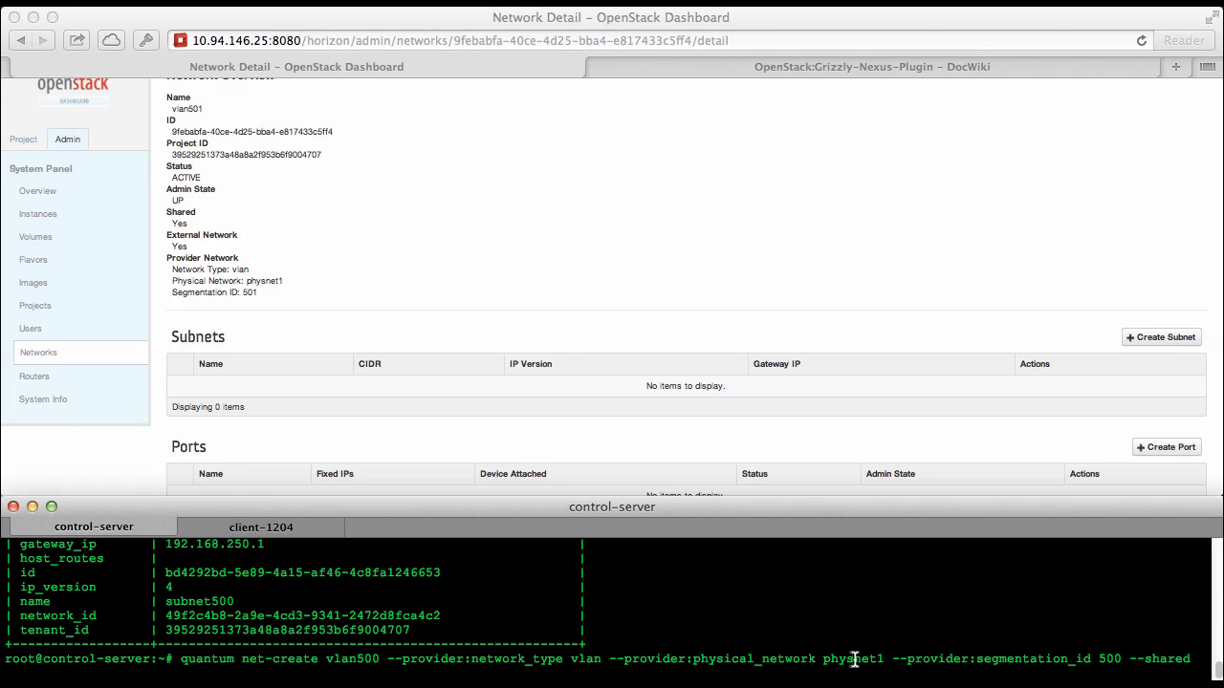
Start creating a subnet for the vlan501 network in the dashboard and name it subnet501
{"action": "left_click", "coordinate": [328, 290]}
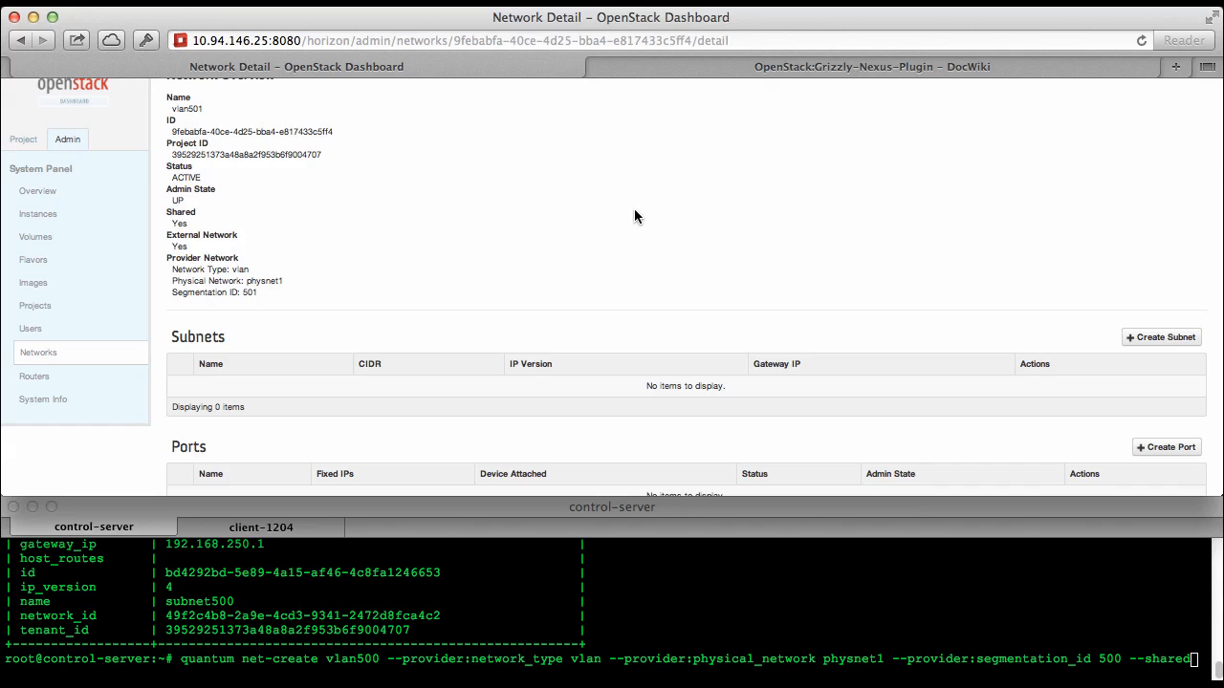
{"action": "left_click", "coordinate": [1161, 336]}
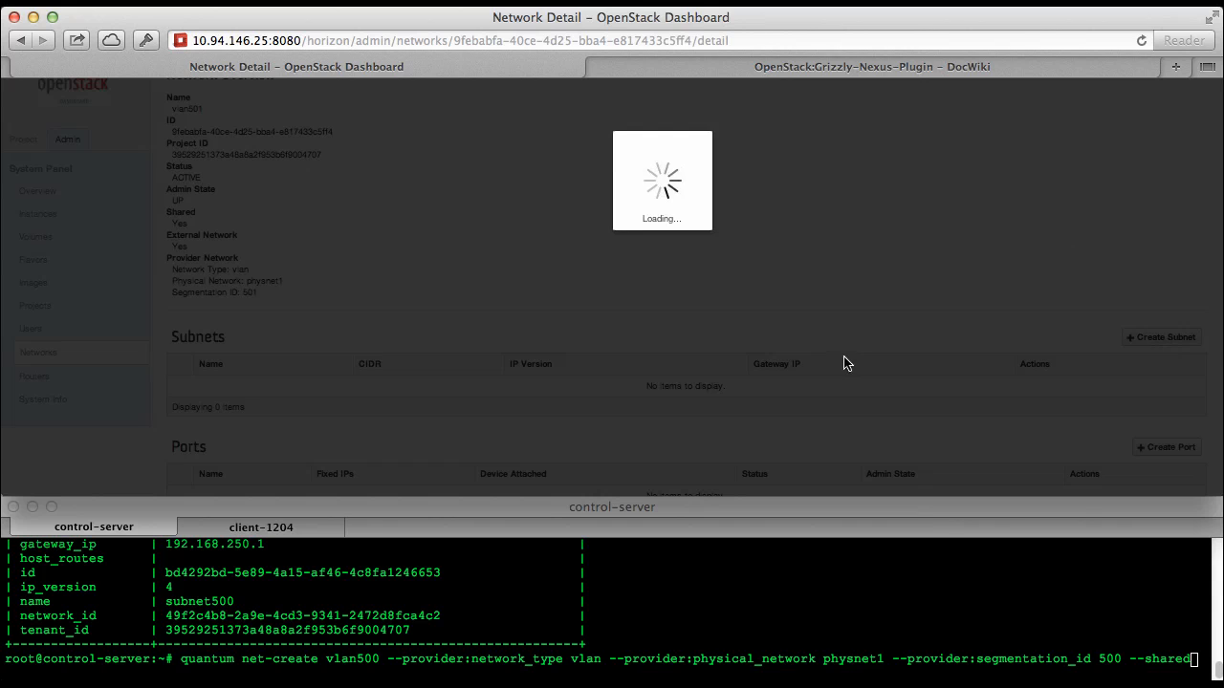
{"action": "type", "text": "subne"}
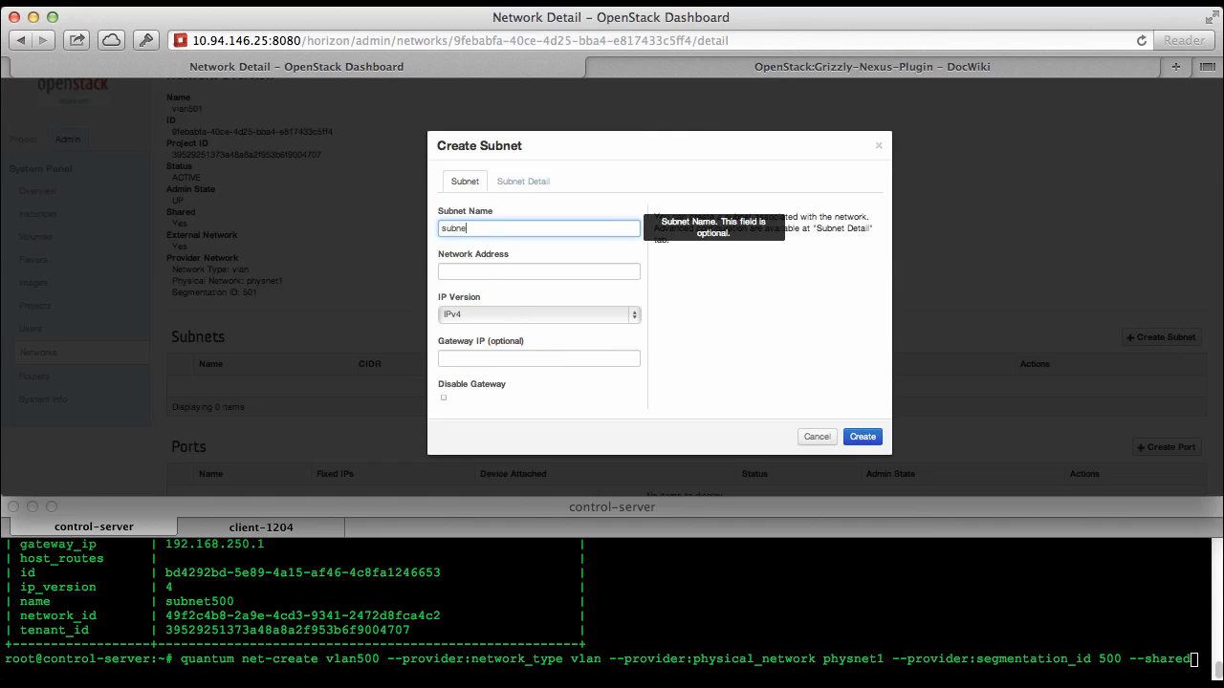
{"action": "type", "text": "t40"}
{"action": "key", "text": "BackSpace"}
{"action": "key", "text": "BackSpace"}
{"action": "type", "text": "50"}
{"action": "key", "text": "Tab"}
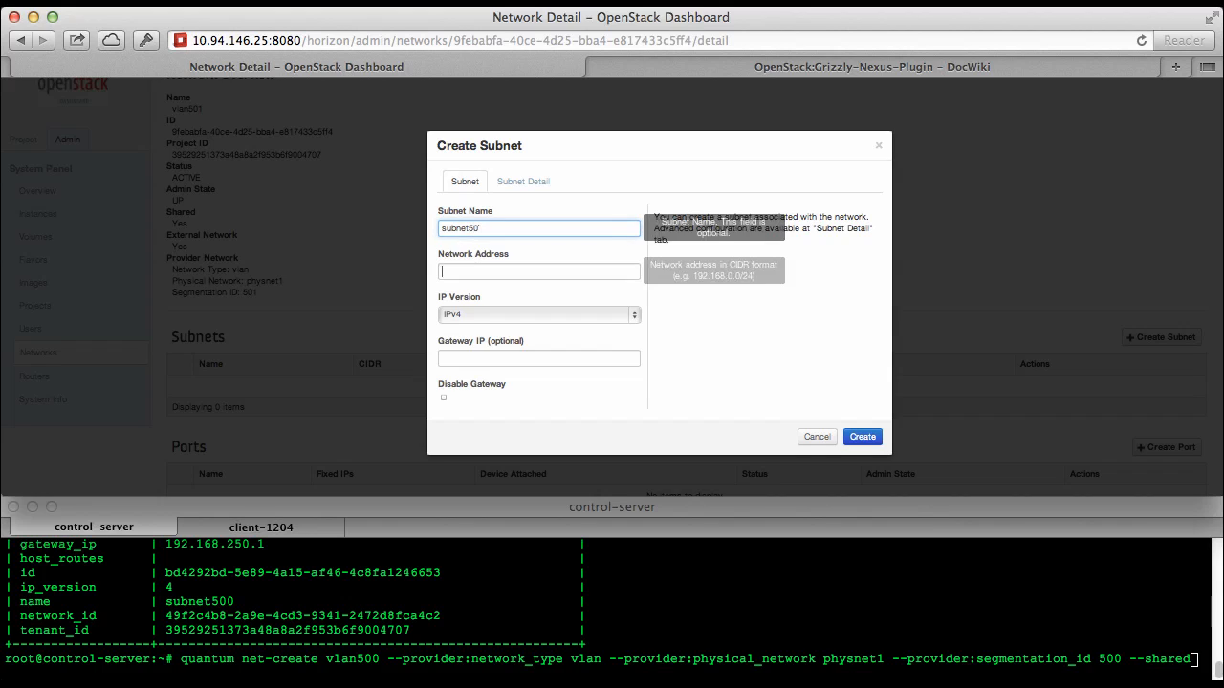
{"action": "left_click", "coordinate": [491, 230]}
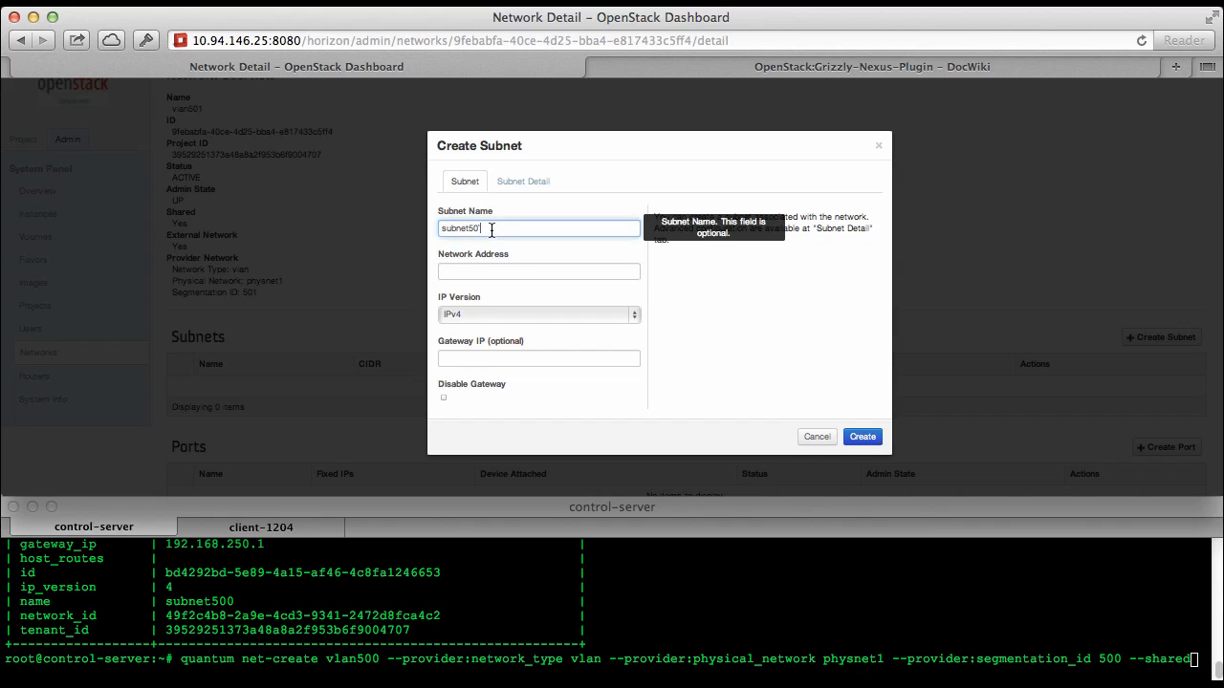
{"action": "key", "text": "Tab"}
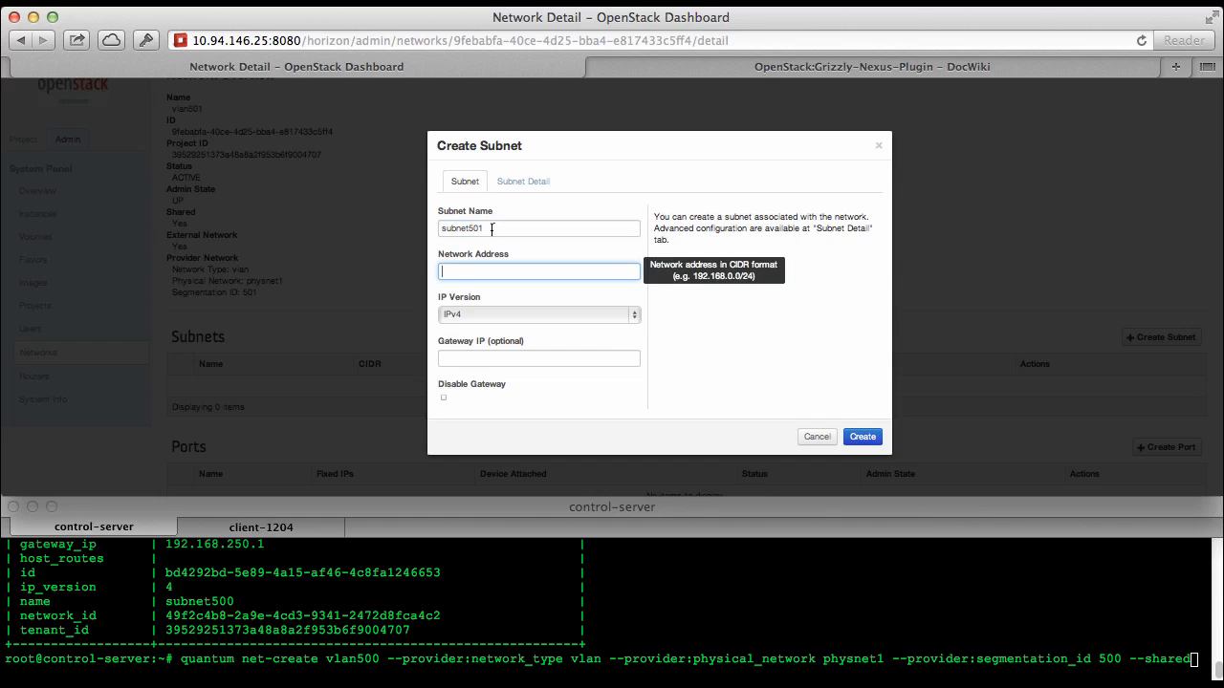
Set the subnet's network address to 192.168.251.0/24, keep IPv4, and fill in its gateway IP
{"action": "type", "text": "192.168.2"}
{"action": "key", "text": "Tab"}
{"action": "key", "text": "Tab"}
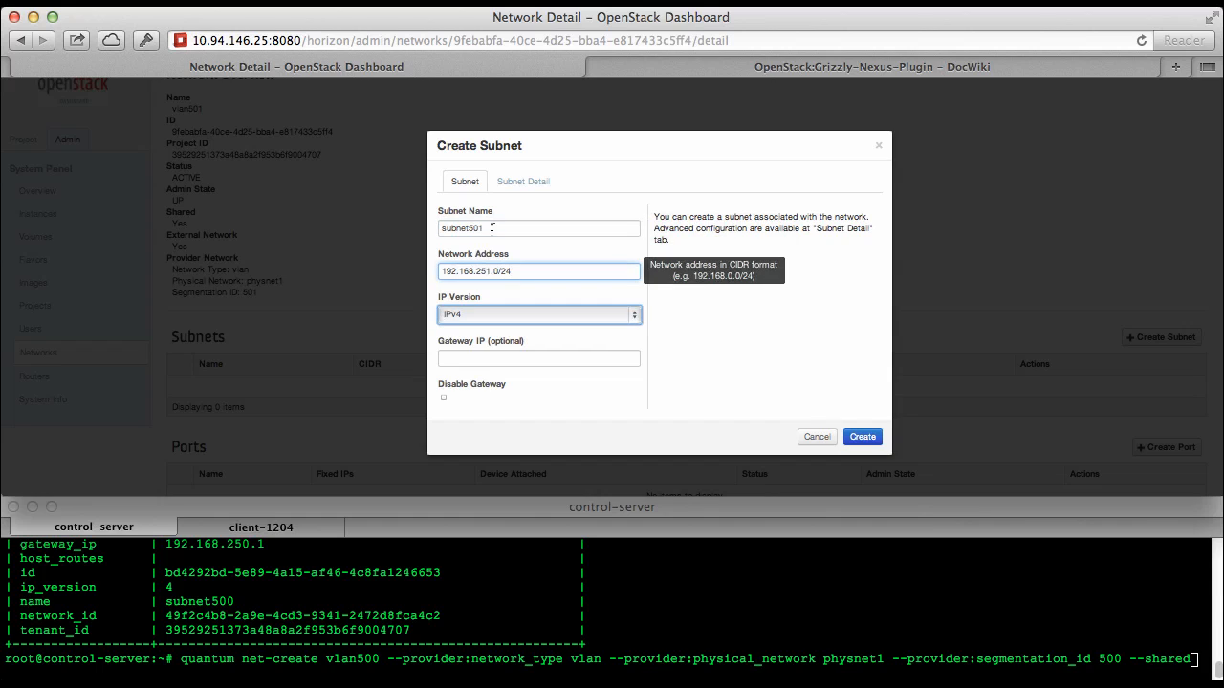
{"action": "type", "text": "192.168"}
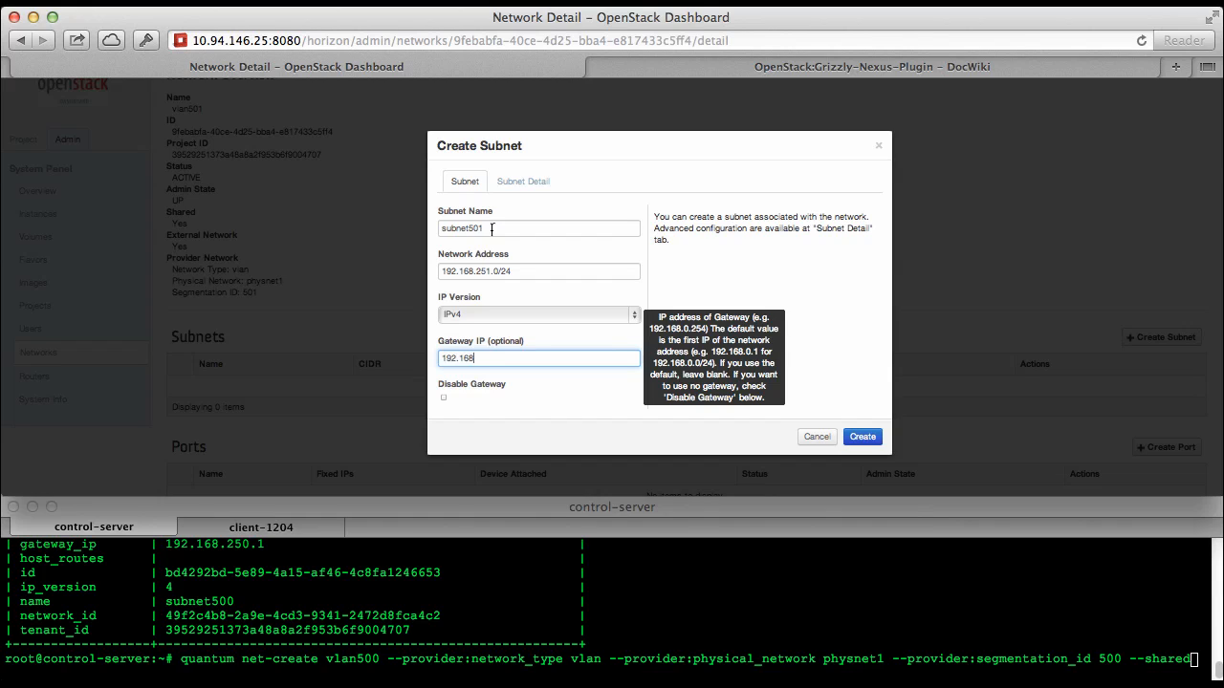
{"action": "type", "text": ".251.1"}
Set the new subnet's allocation pool to 192.168.251.10,192.168.251.250, leaving DHCP enabled
{"action": "left_click", "coordinate": [519, 181]}
{"action": "left_click", "coordinate": [495, 263]}
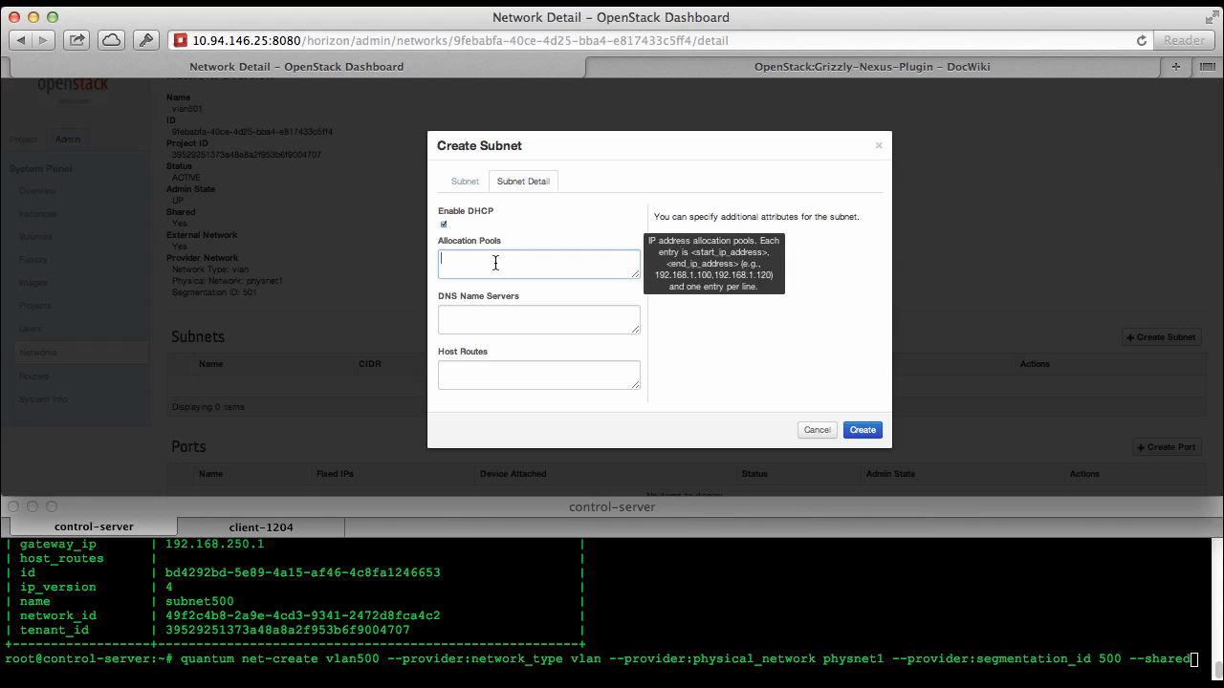
{"action": "type", "text": "192.168.251.10"}
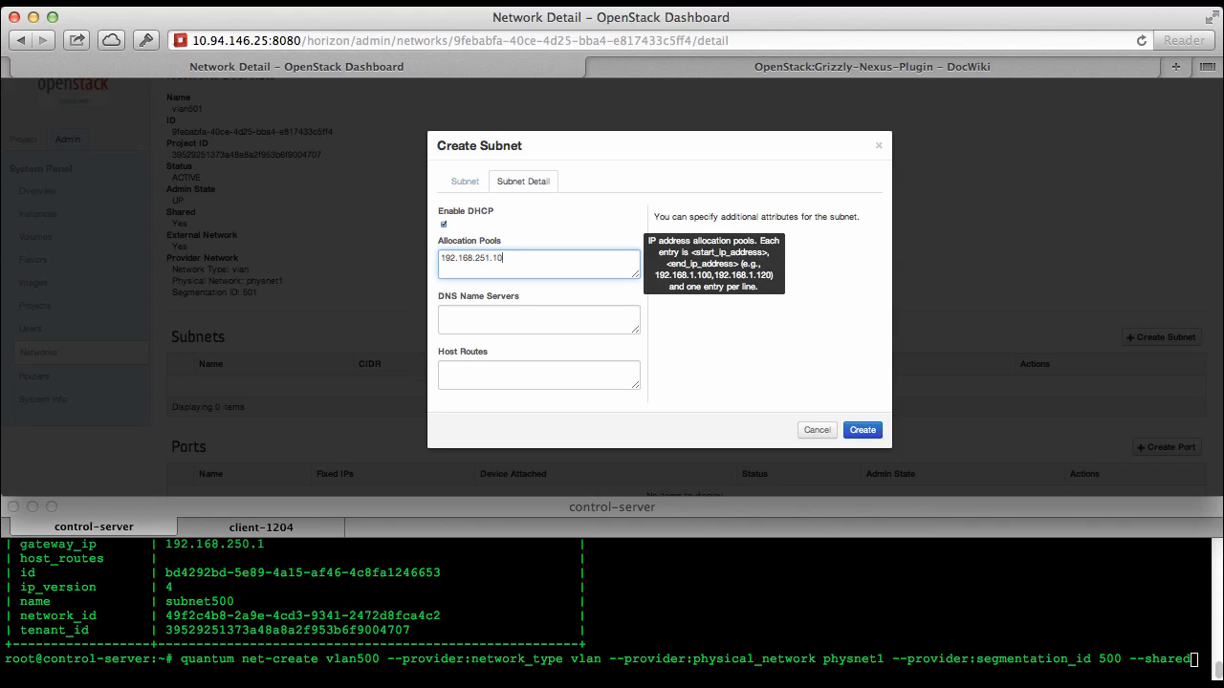
{"action": "type", "text": ",192.168.251.250"}
Fill in the subnet's DNS name server address and create subnet501
{"action": "key", "text": "Tab"}
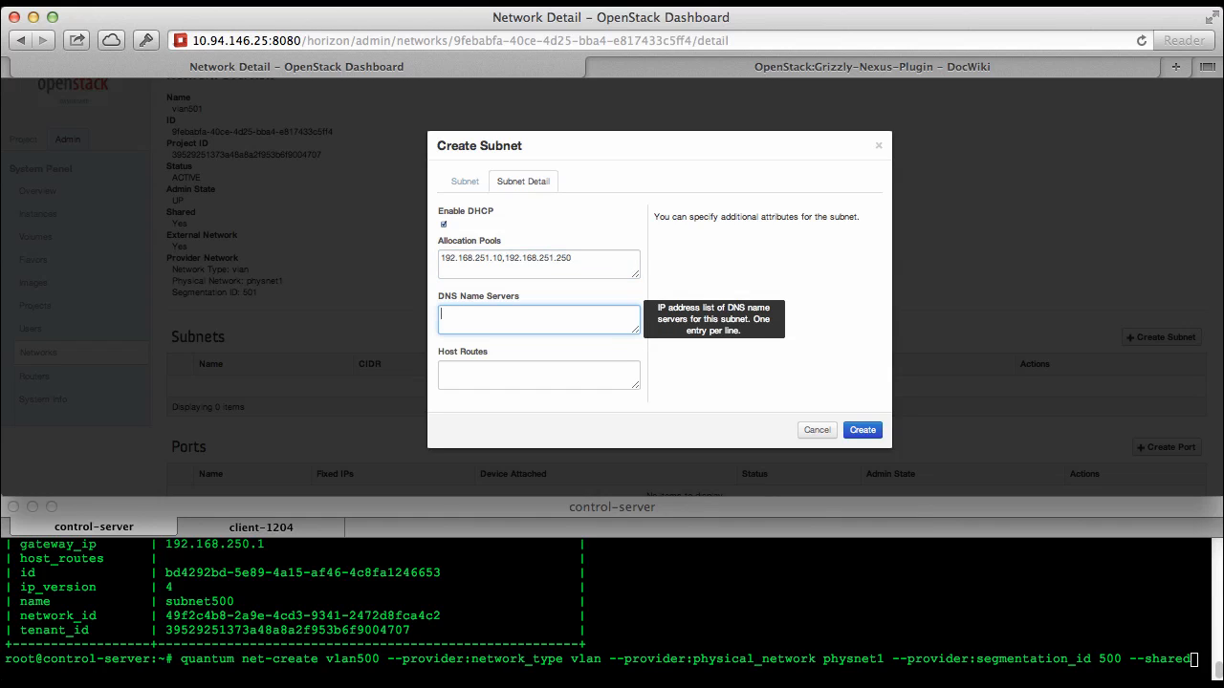
{"action": "type", "text": "10.121.12.10"}
{"action": "left_click", "coordinate": [861, 429]}
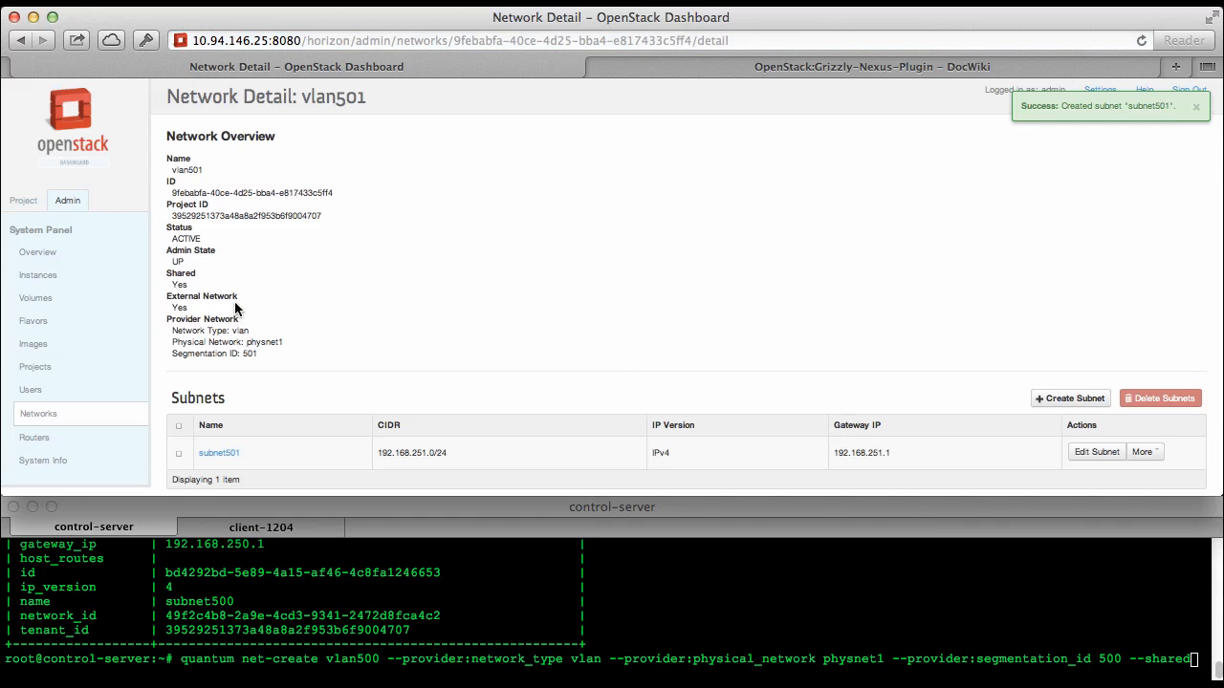
Bring up the client-1204 session in the terminal and open the admin project's instance list in the dashboard
{"action": "left_click", "coordinate": [245, 551]}
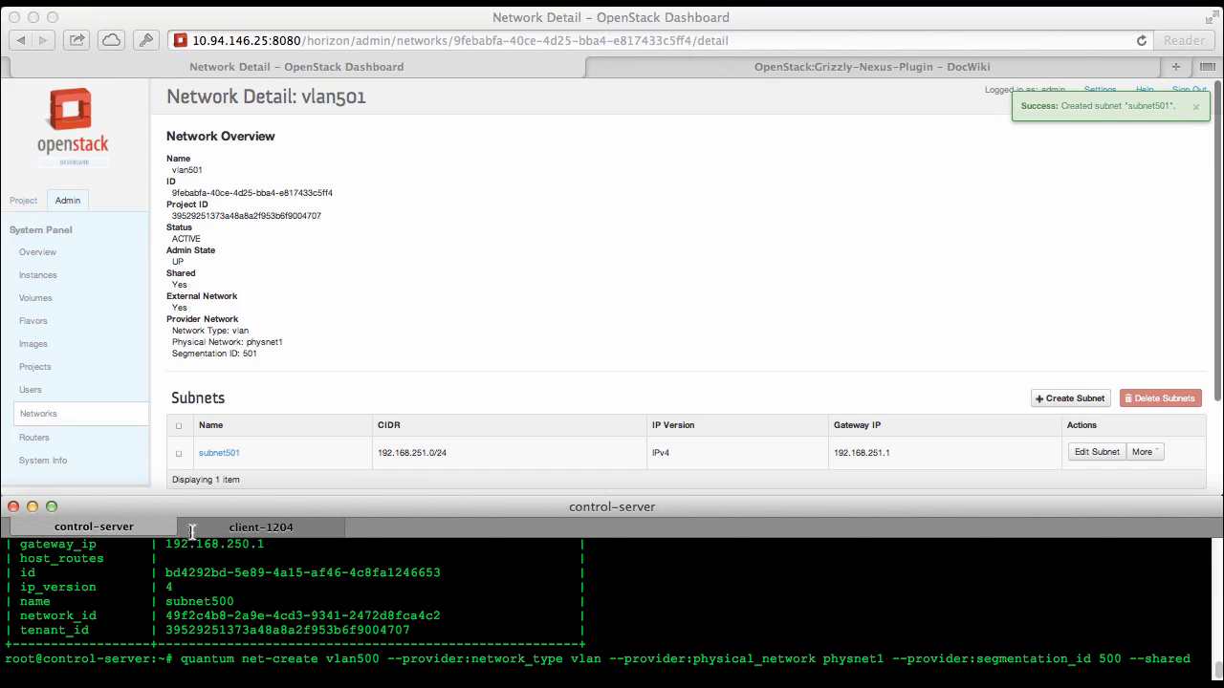
{"action": "left_click", "coordinate": [261, 527]}
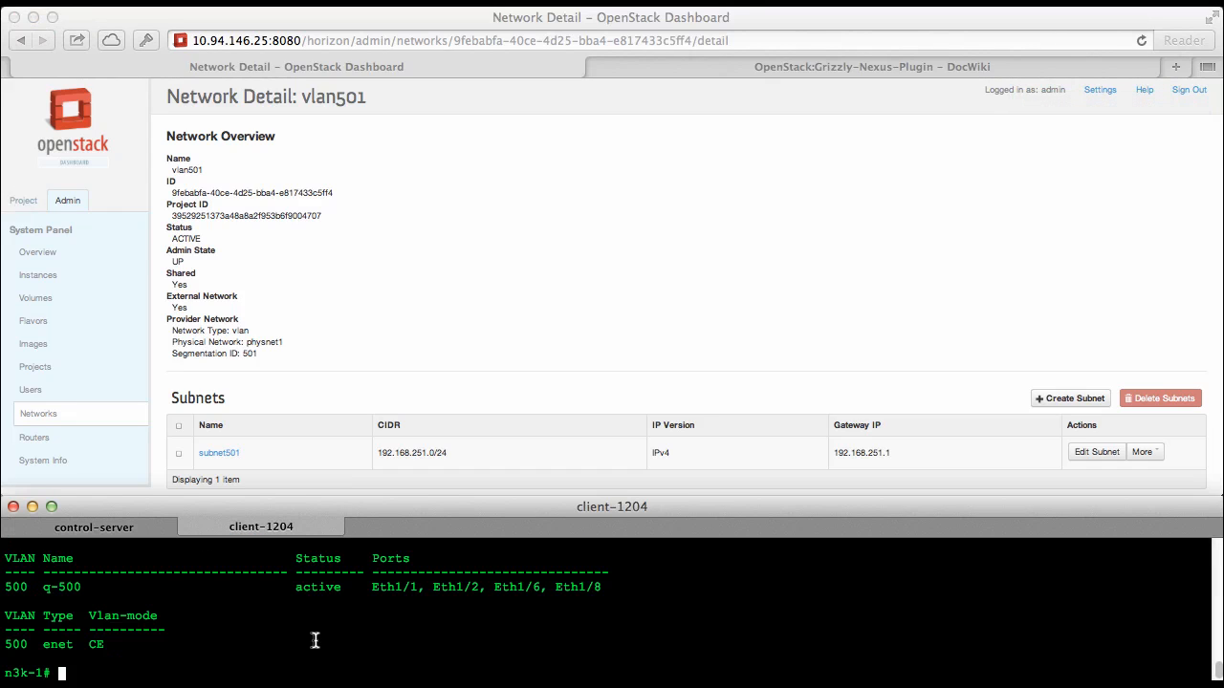
{"action": "left_click", "coordinate": [23, 207]}
{"action": "left_click", "coordinate": [23, 206]}
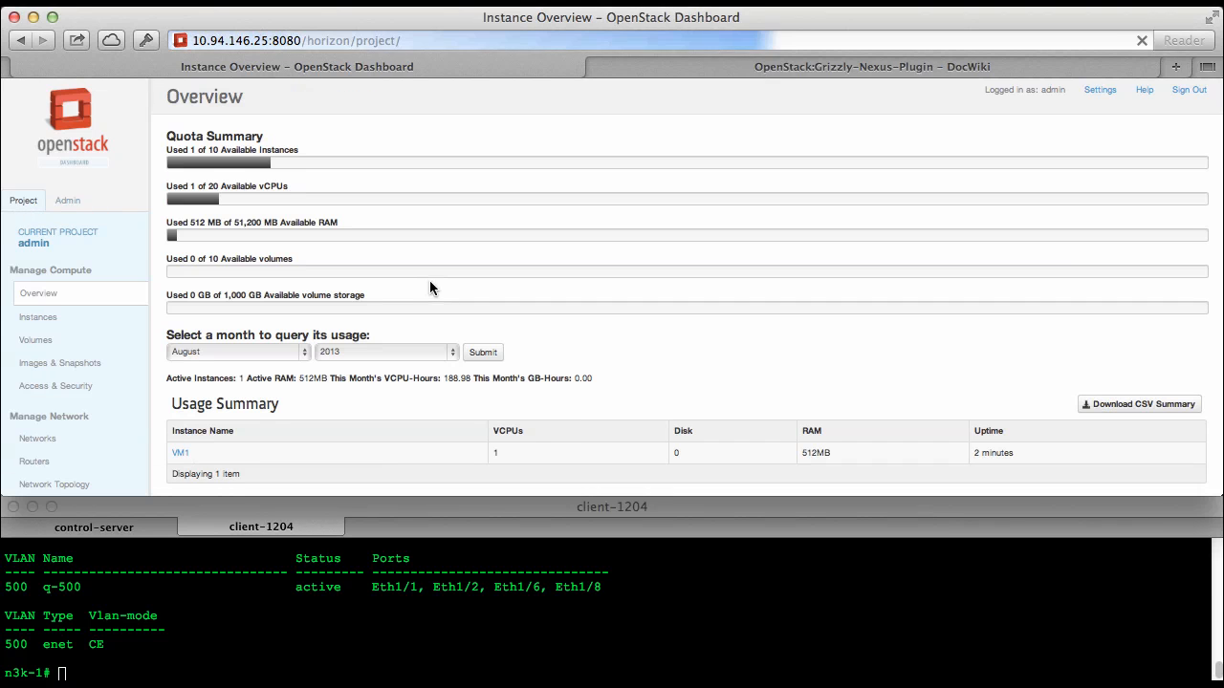
{"action": "left_click", "coordinate": [49, 326]}
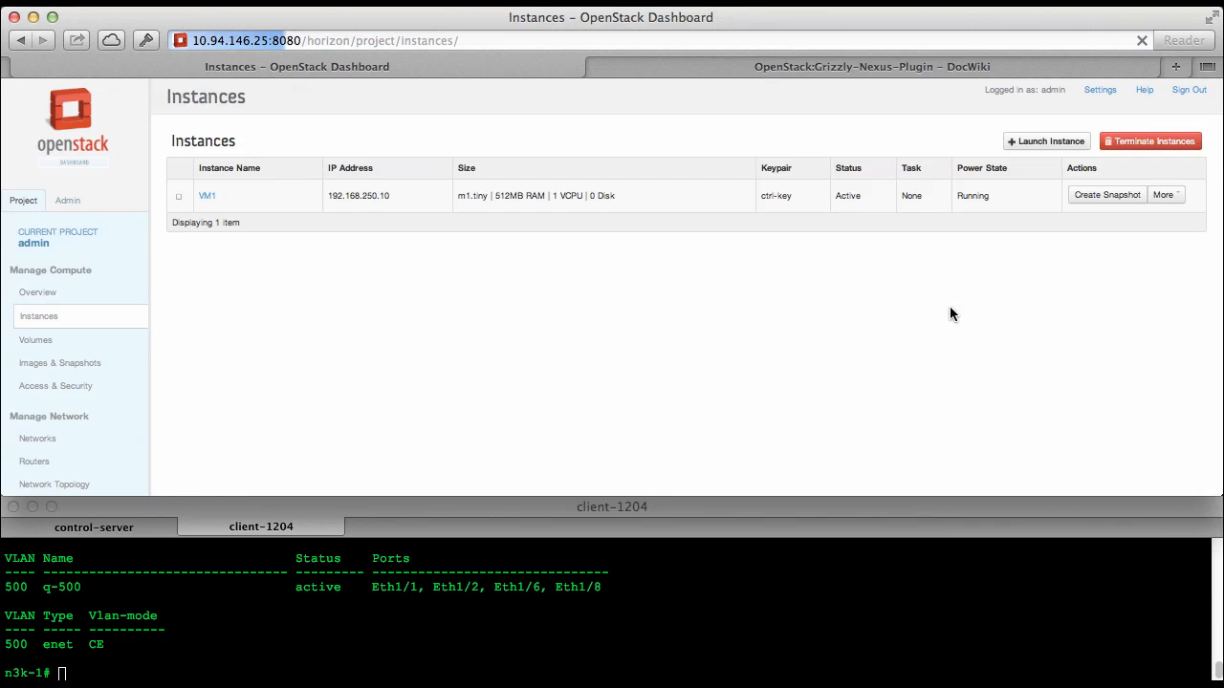
Start launching a new instance from the precise image and name it VM2
{"action": "left_click", "coordinate": [1051, 143]}
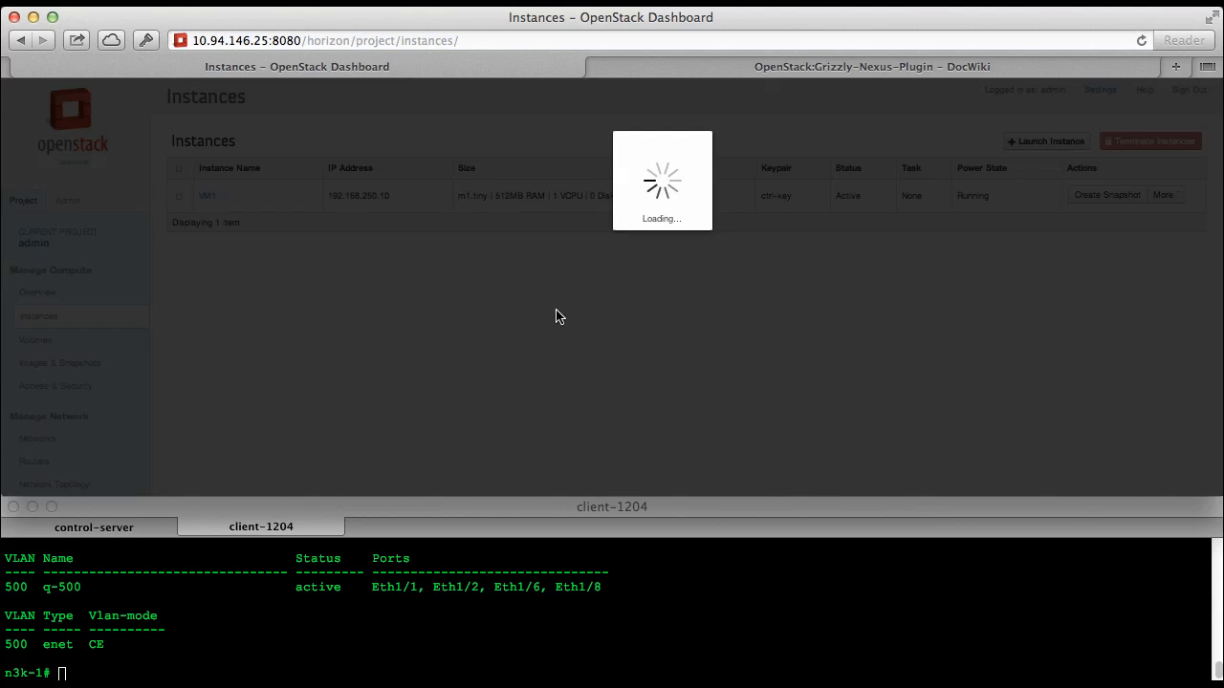
{"action": "left_click", "coordinate": [553, 271]}
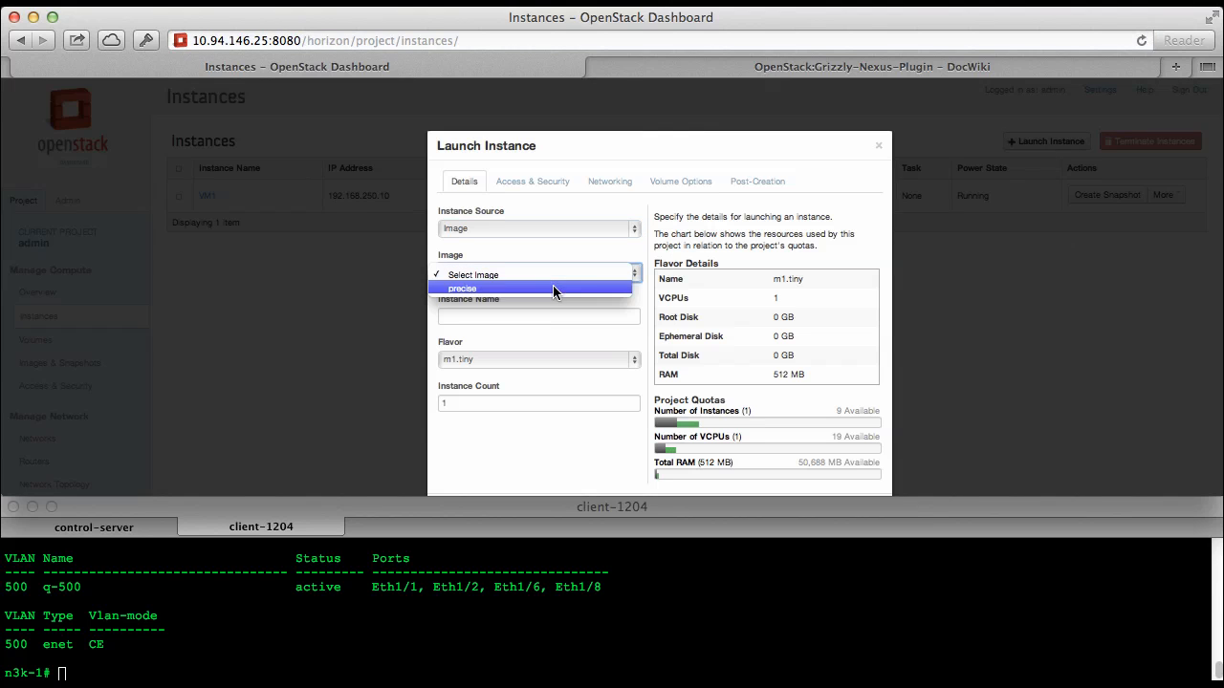
{"action": "left_click", "coordinate": [552, 285]}
{"action": "left_click", "coordinate": [549, 311]}
{"action": "type", "text": "2"}
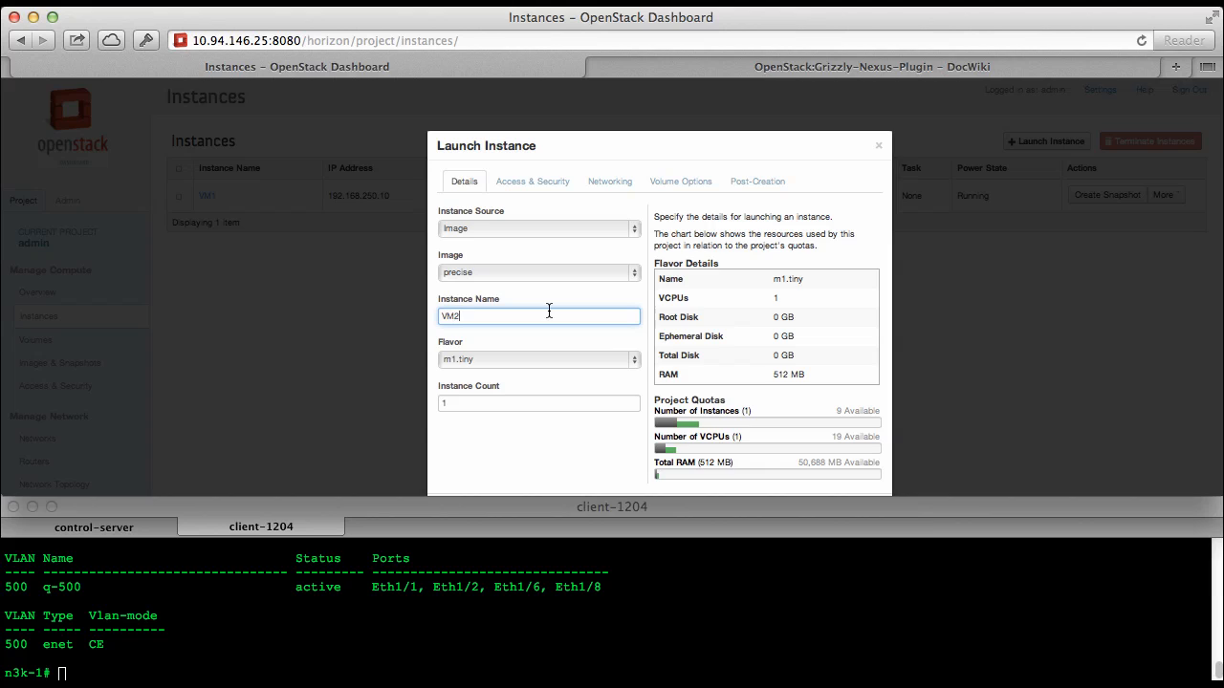
Attach VM2 to the vlan501 network and launch the instance
{"action": "left_click", "coordinate": [609, 180]}
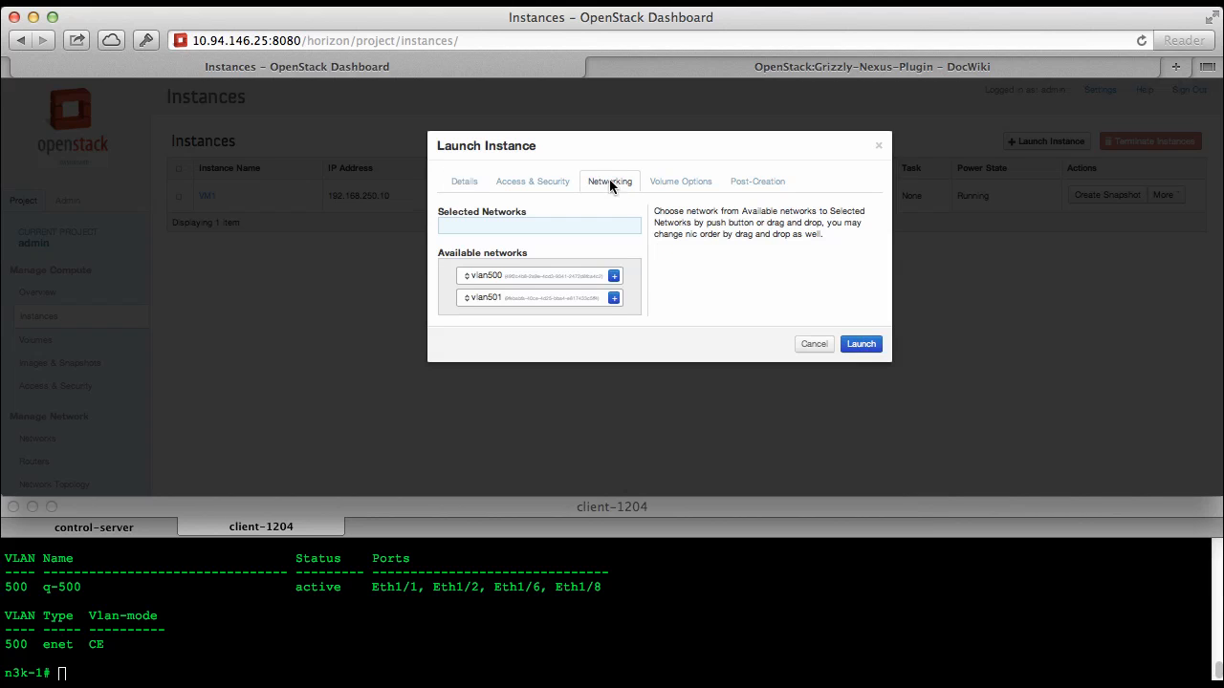
{"action": "left_click", "coordinate": [613, 294]}
{"action": "left_click", "coordinate": [872, 345]}
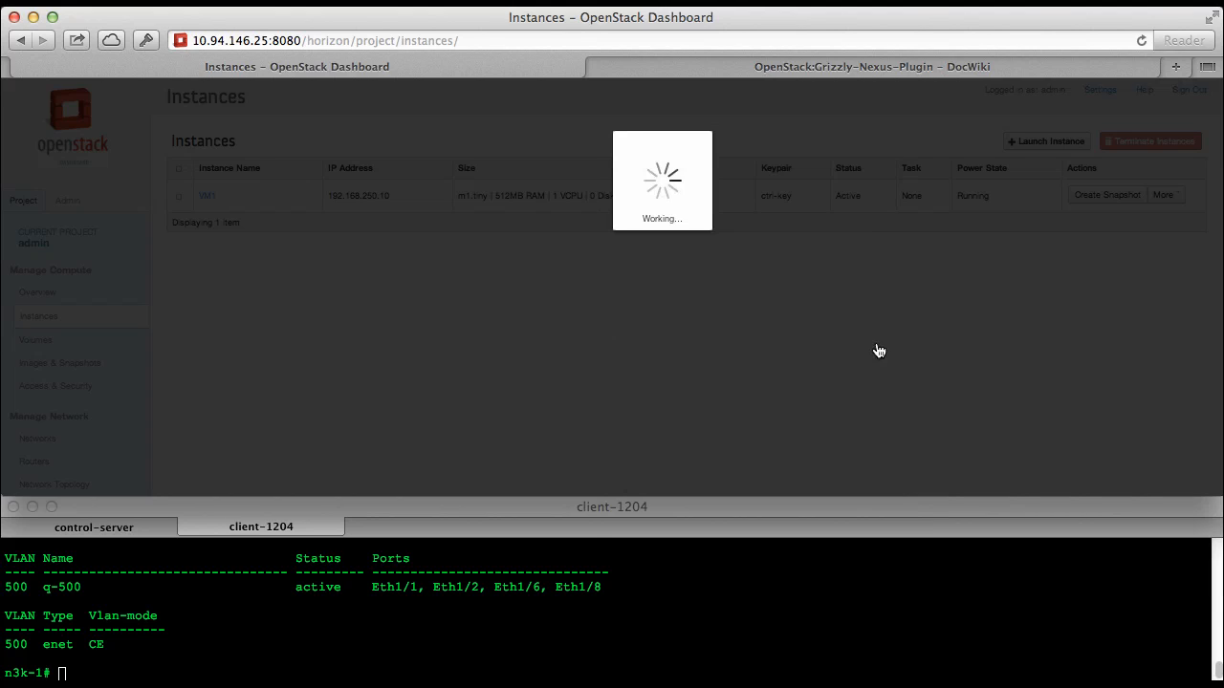
Show the running configuration of interface e1/8 on the n3k-1 switch with sh run int e1/8
{"action": "left_click", "coordinate": [469, 619]}
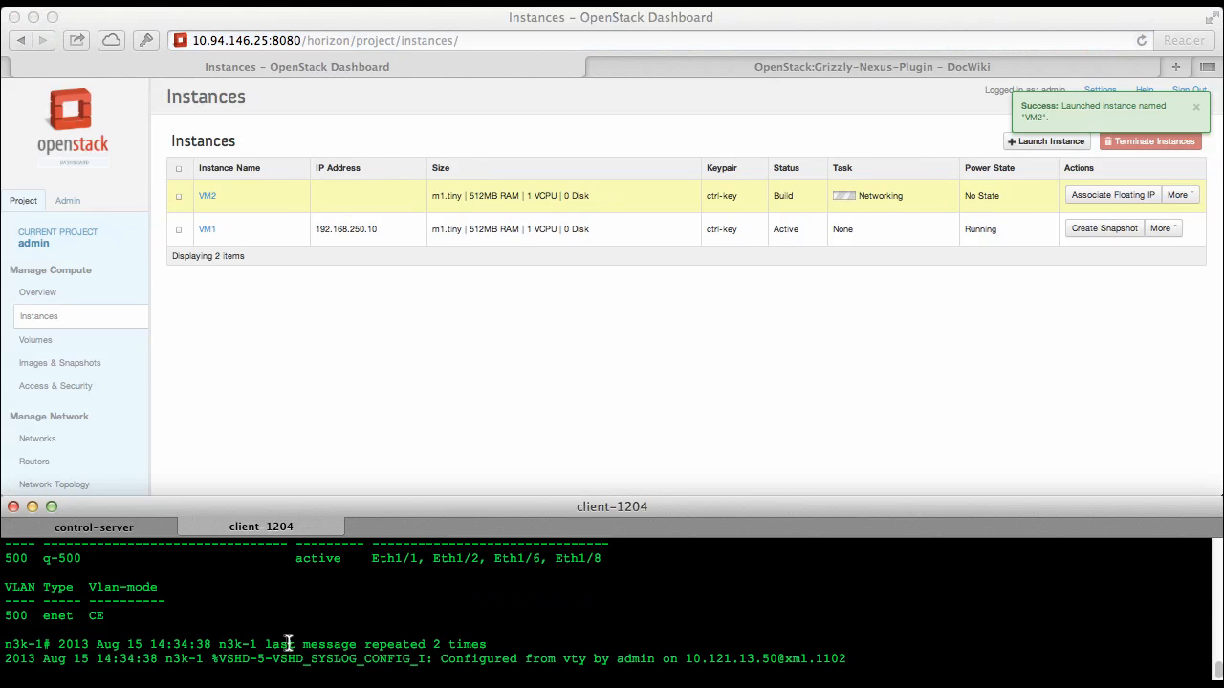
{"action": "key", "text": "Return"}
{"action": "type", "text": "sh run int e1/8"}
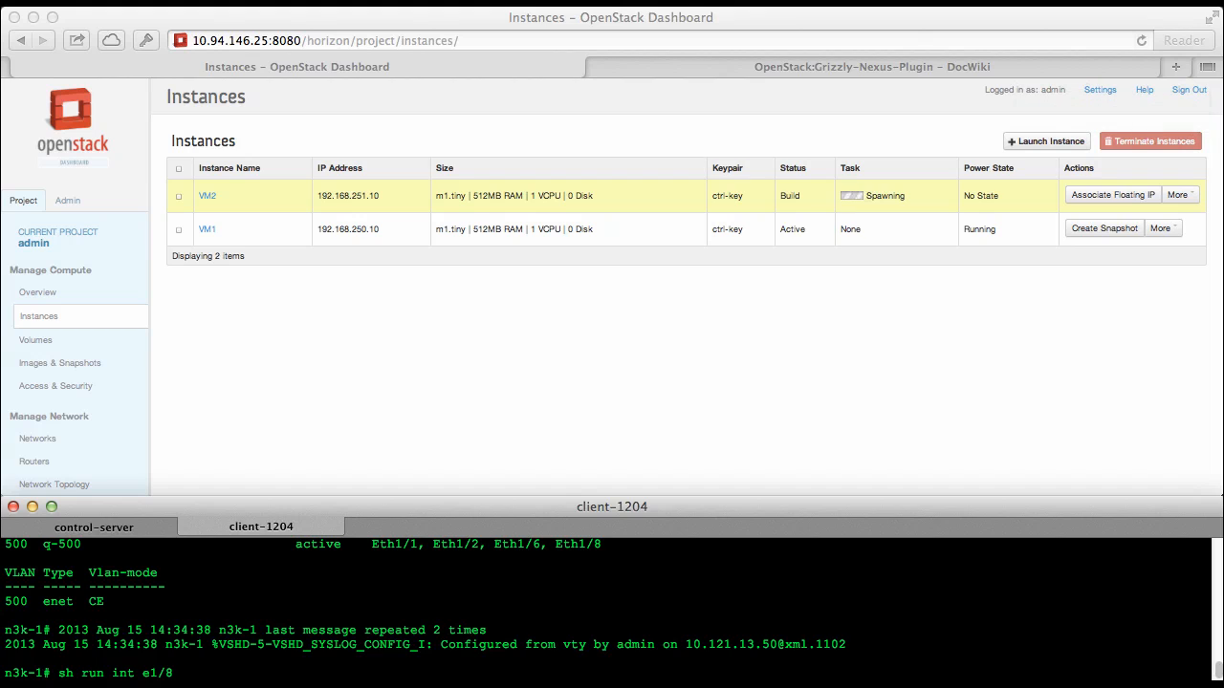
{"action": "key", "text": "Return"}
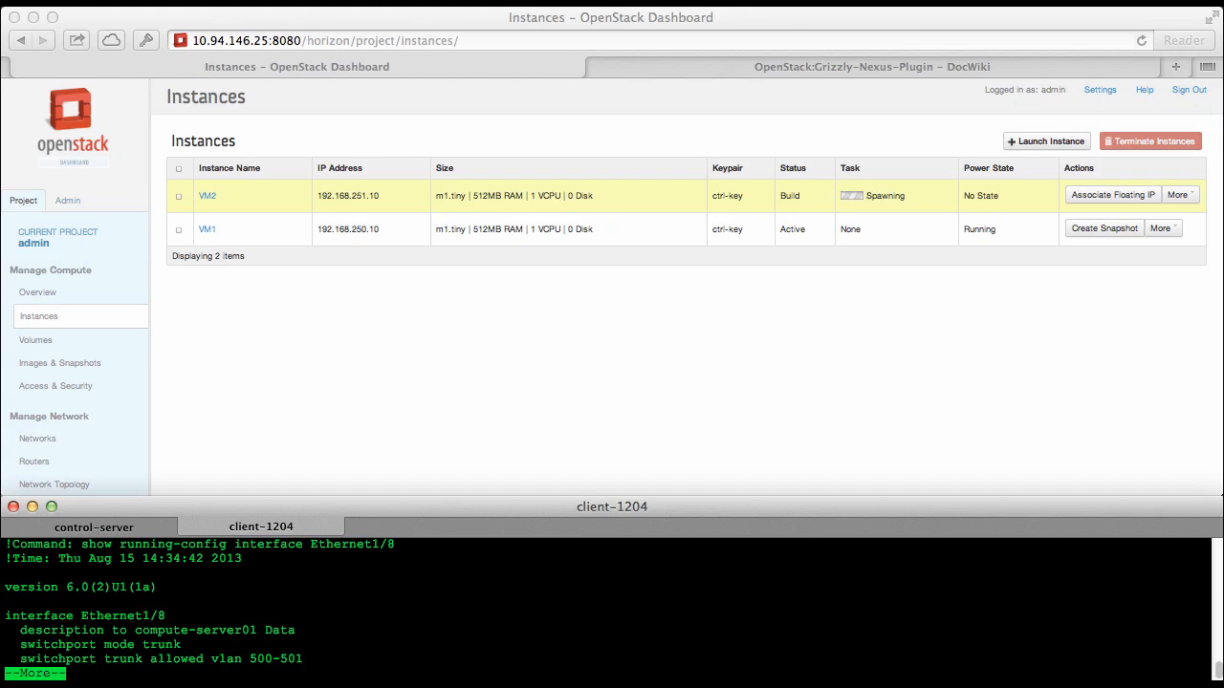
{"action": "key", "text": "q"}
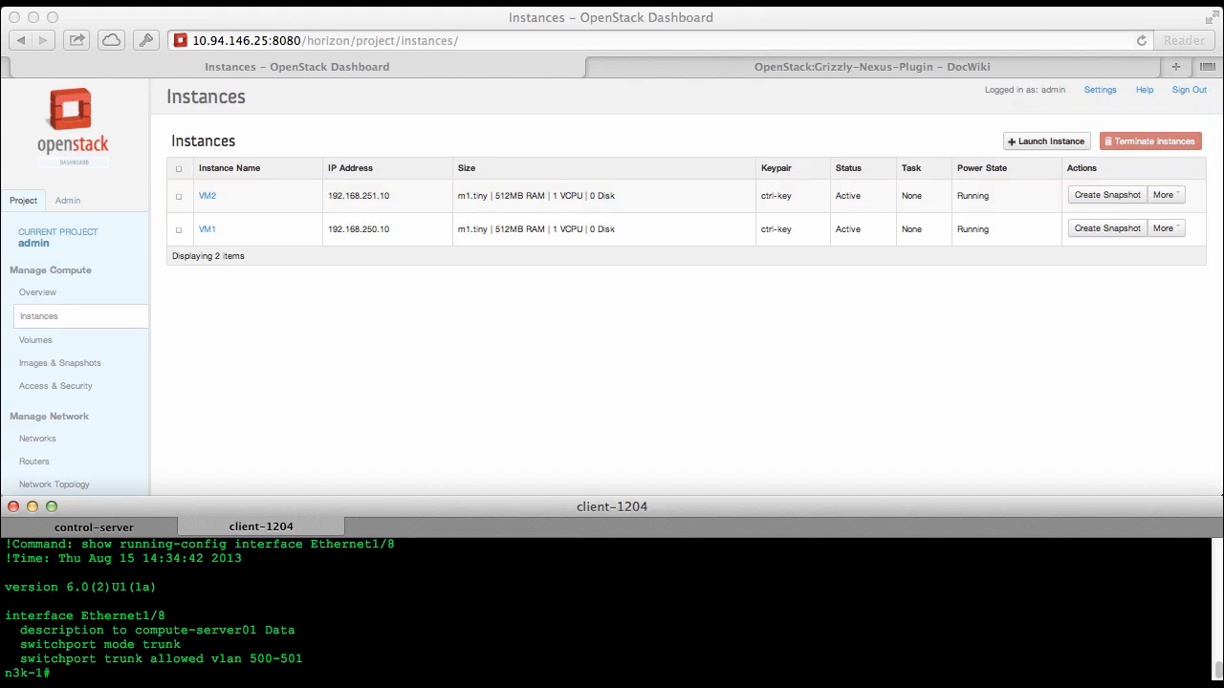
Check VLAN 501 on the n3k-1 switch with sh vlan id 501
{"action": "type", "text": "sh vlan id 500"}
{"action": "key", "text": "BackSpace"}
{"action": "type", "text": "1"}
{"action": "key", "text": "Return"}
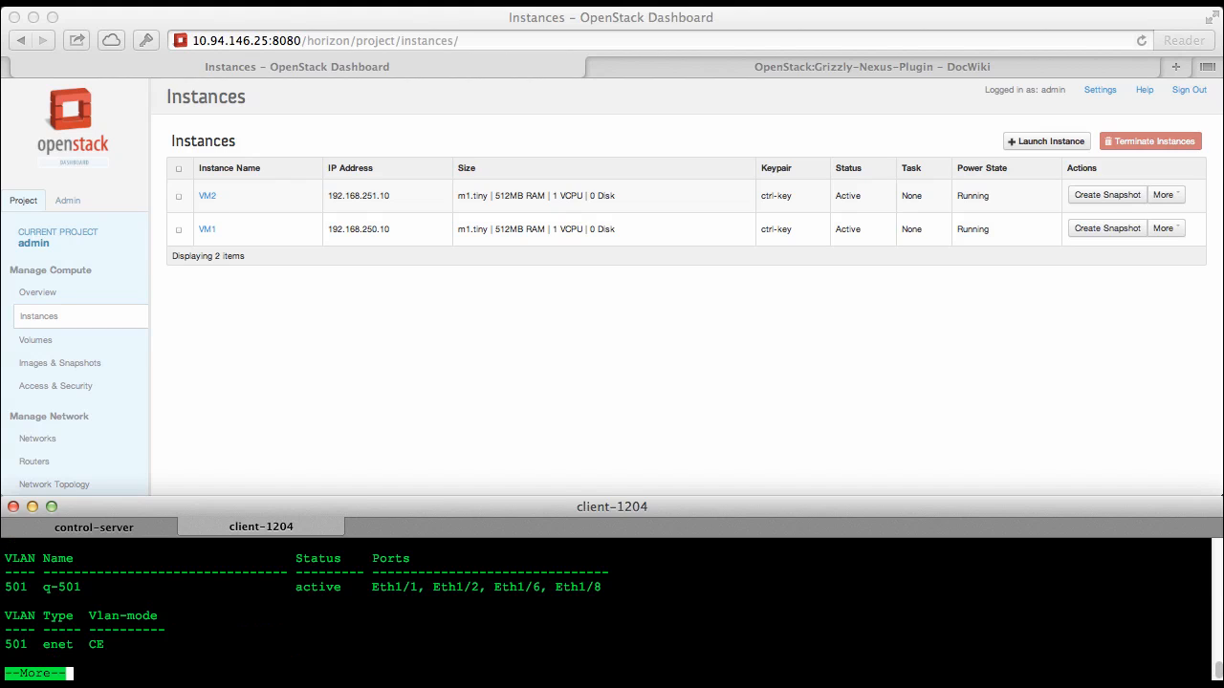
{"action": "key", "text": "q"}
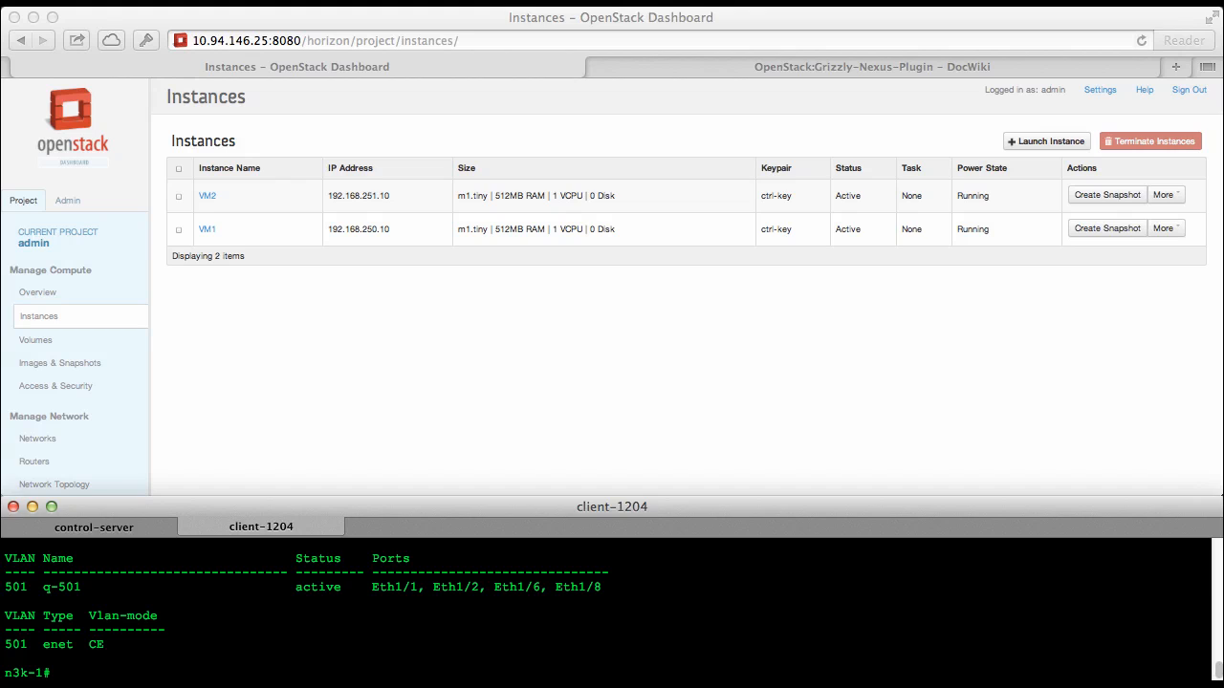
Terminate both the VM1 and VM2 instances in the dashboard
{"action": "left_click", "coordinate": [337, 366]}
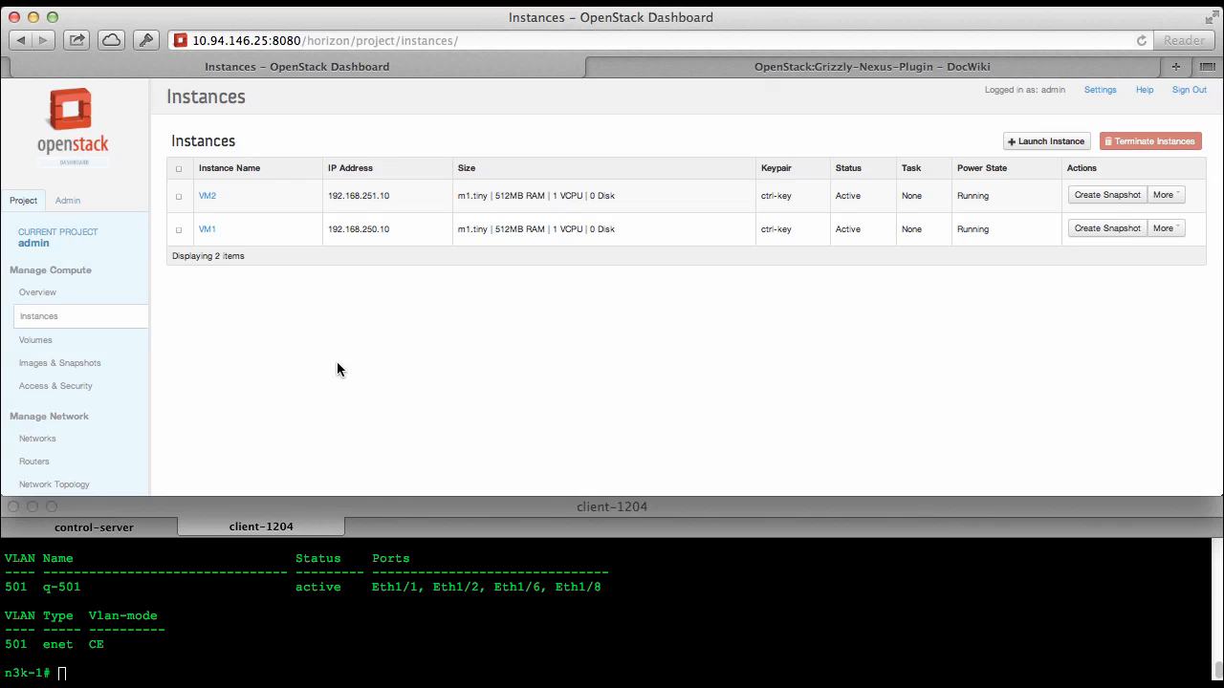
{"action": "scroll", "coordinate": [336, 631], "scroll_direction": "up", "scroll_amount": 5}
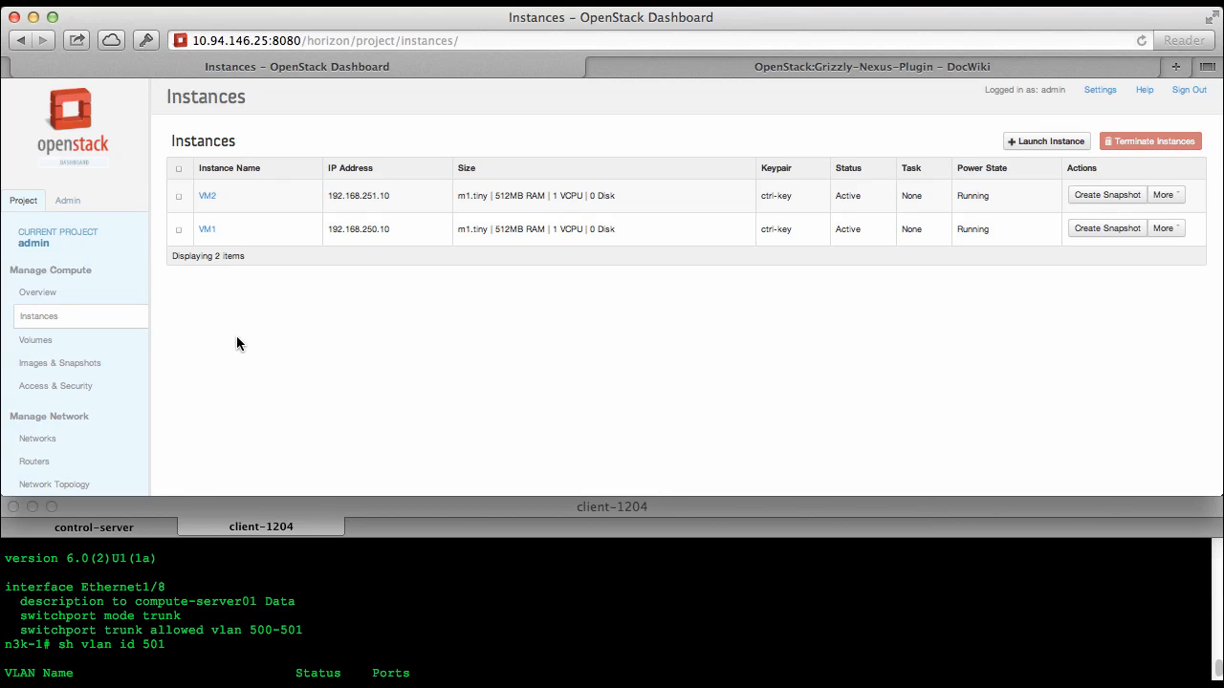
{"action": "left_click", "coordinate": [179, 168]}
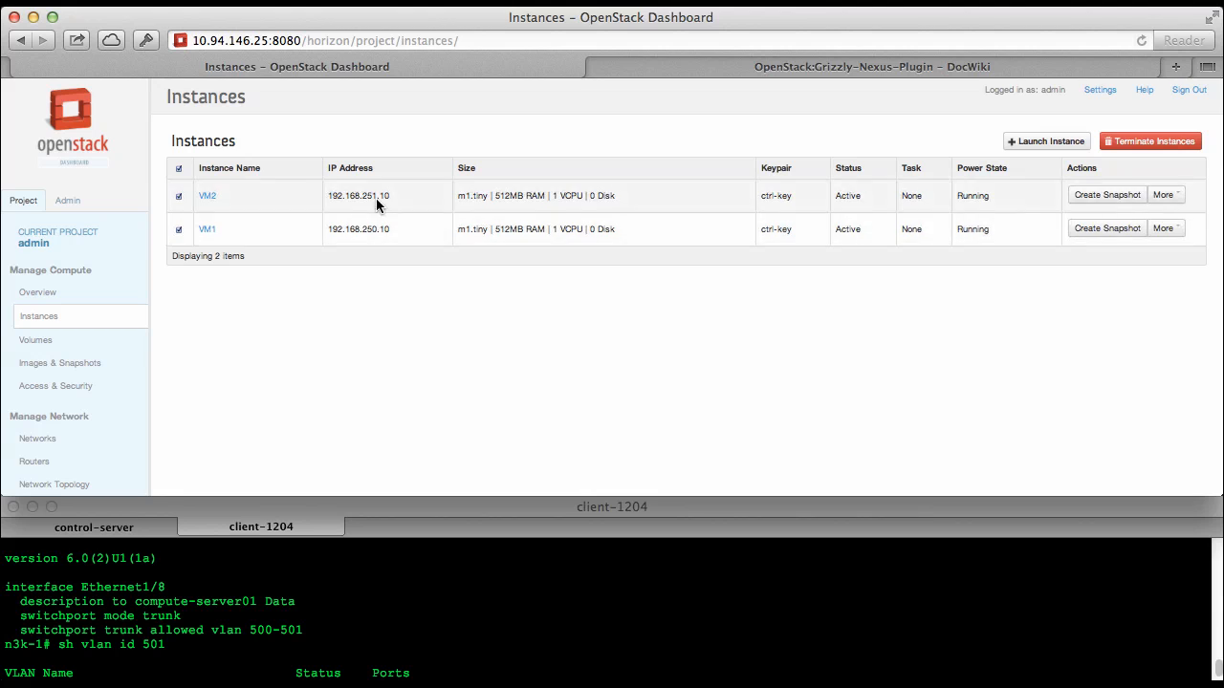
{"action": "left_click", "coordinate": [1151, 142]}
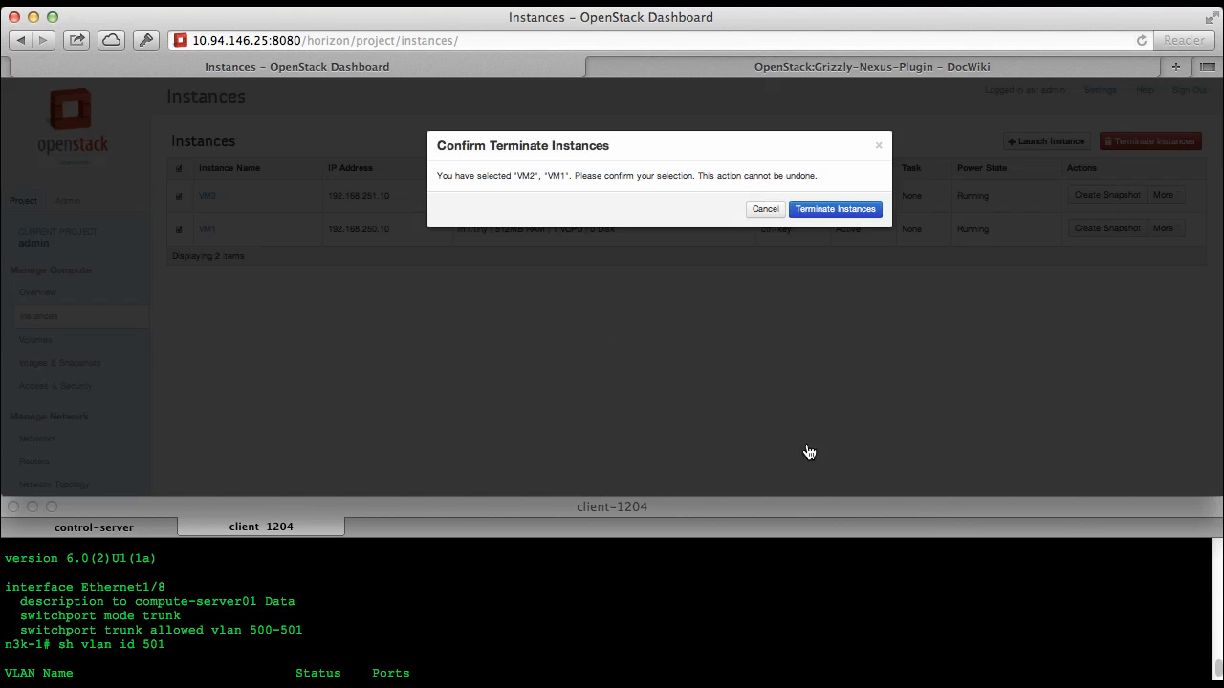
{"action": "left_click", "coordinate": [829, 210]}
Rerun sh run int e1/8 on the switch to check the trunk VLANs after the instances' termination
{"action": "left_click", "coordinate": [741, 596]}
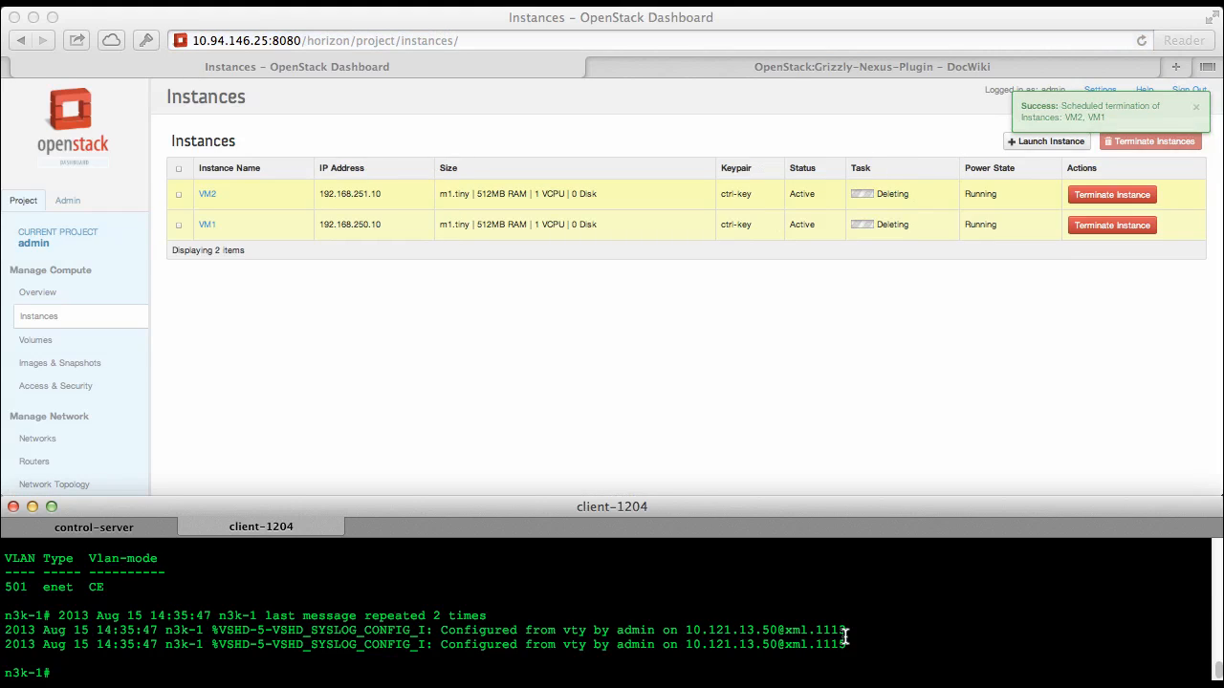
{"action": "type", "text": "sh vlan id 501"}
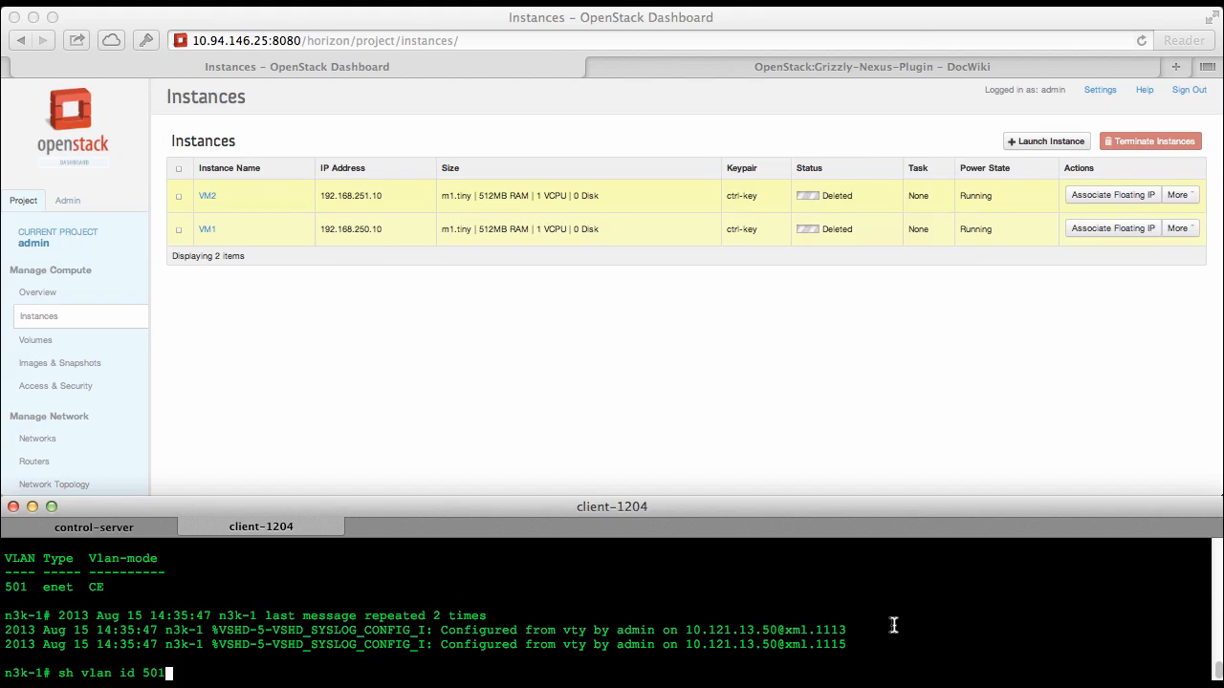
{"action": "key", "text": "Up"}
{"action": "key", "text": "Return"}
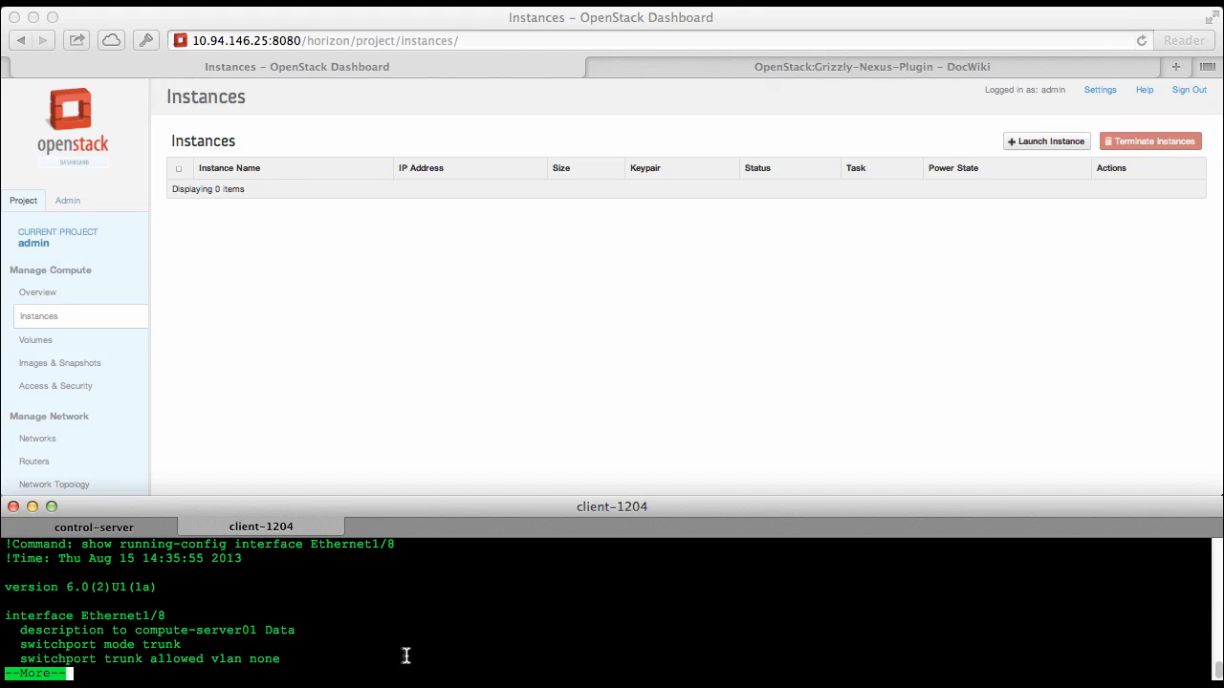
Examine the OpenStack:Grizzly-Nexus-Plugin DocWiki article, covering the Nexus switch setup, the diagram and the COI build server installation steps
{"action": "left_click", "coordinate": [454, 333]}
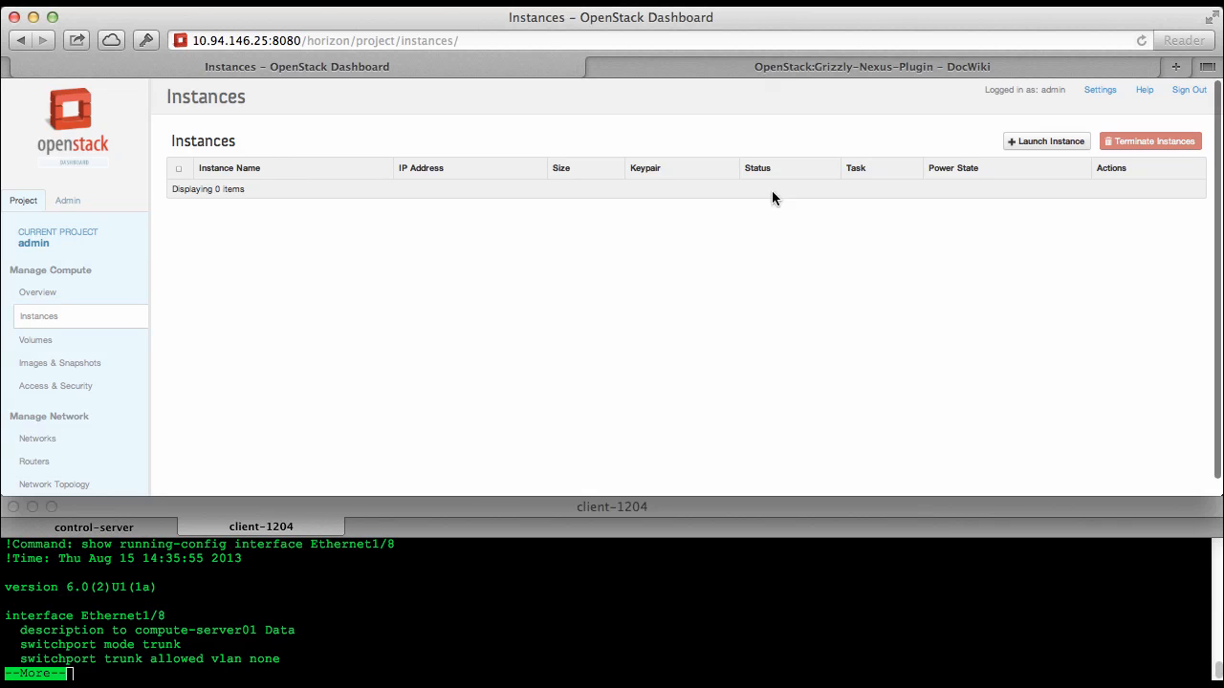
{"action": "left_click", "coordinate": [759, 66]}
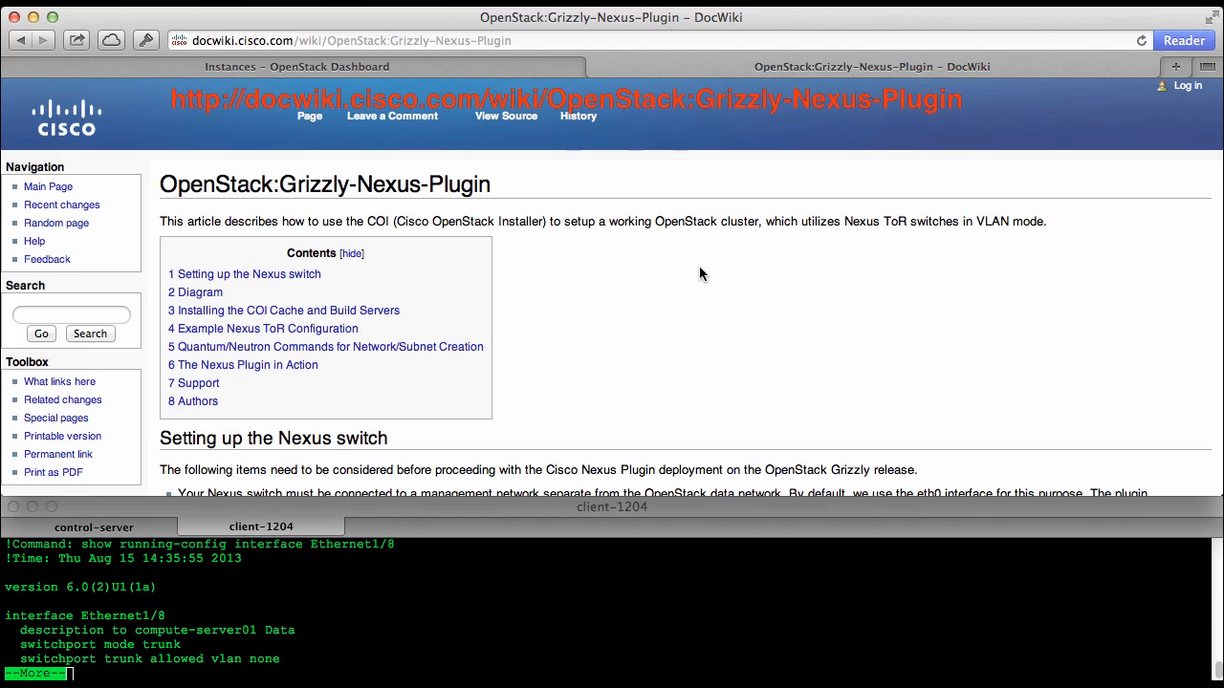
{"action": "scroll", "coordinate": [698, 266], "scroll_direction": "down", "scroll_amount": 5}
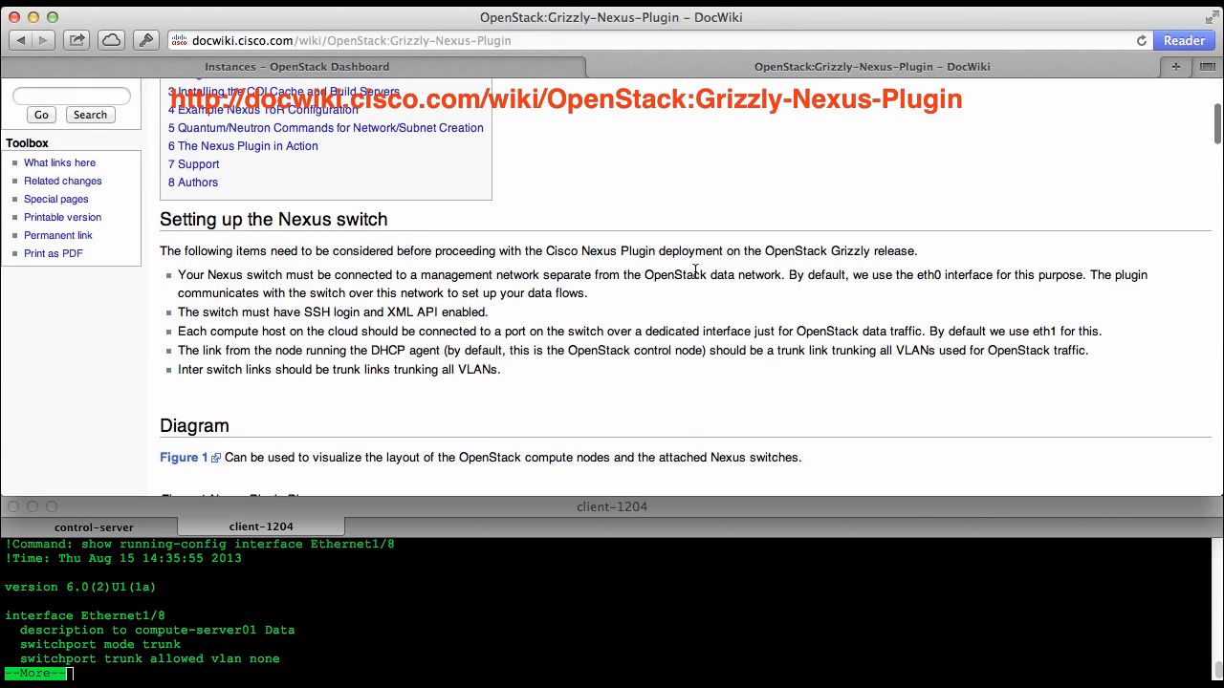
{"action": "scroll", "coordinate": [695, 275], "scroll_direction": "down", "scroll_amount": 1}
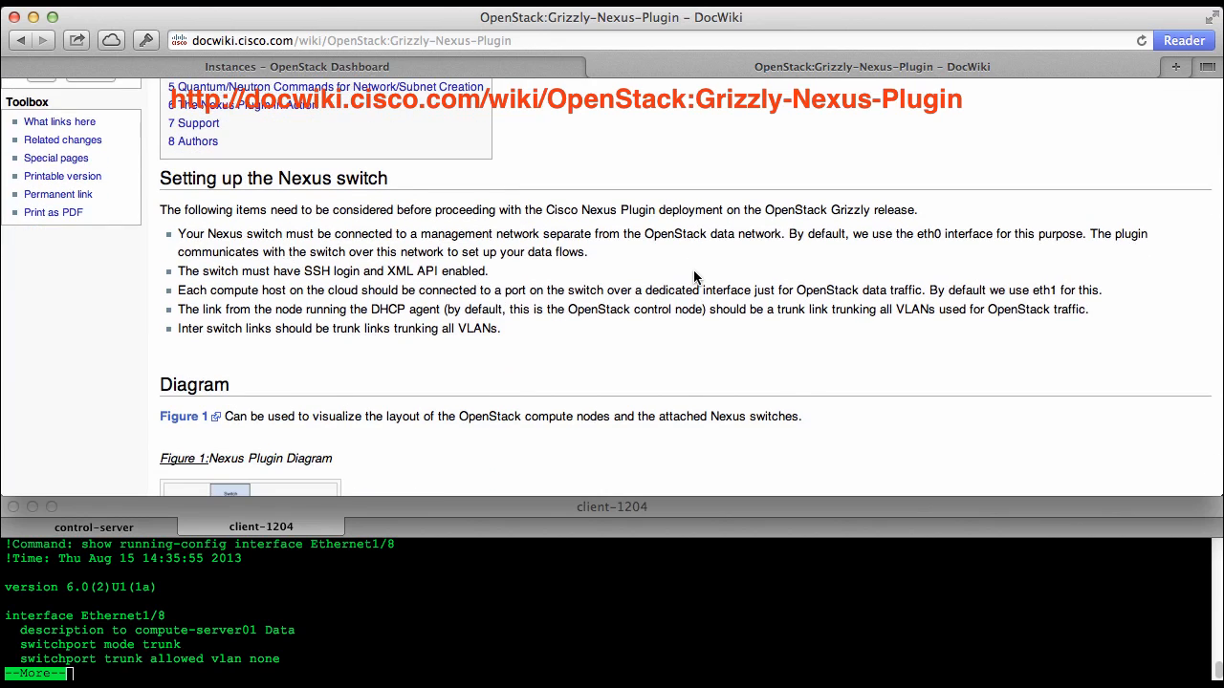
{"action": "scroll", "coordinate": [695, 276], "scroll_direction": "down", "scroll_amount": 2}
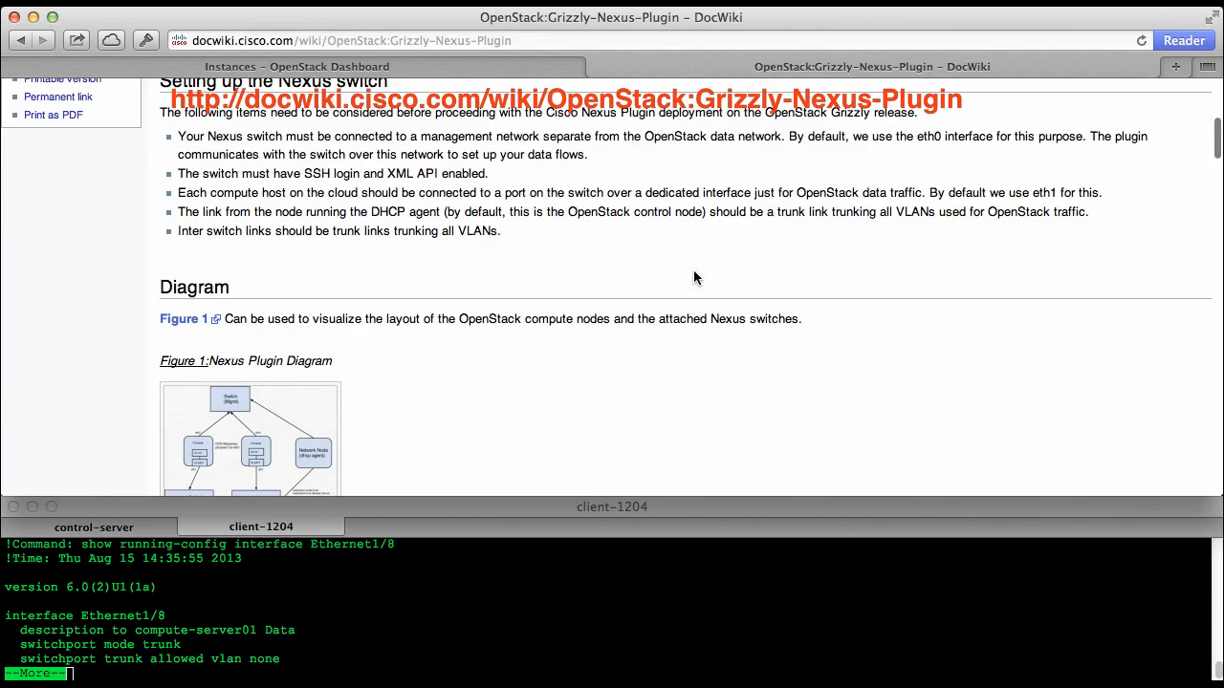
{"action": "scroll", "coordinate": [594, 261], "scroll_direction": "down", "scroll_amount": 6}
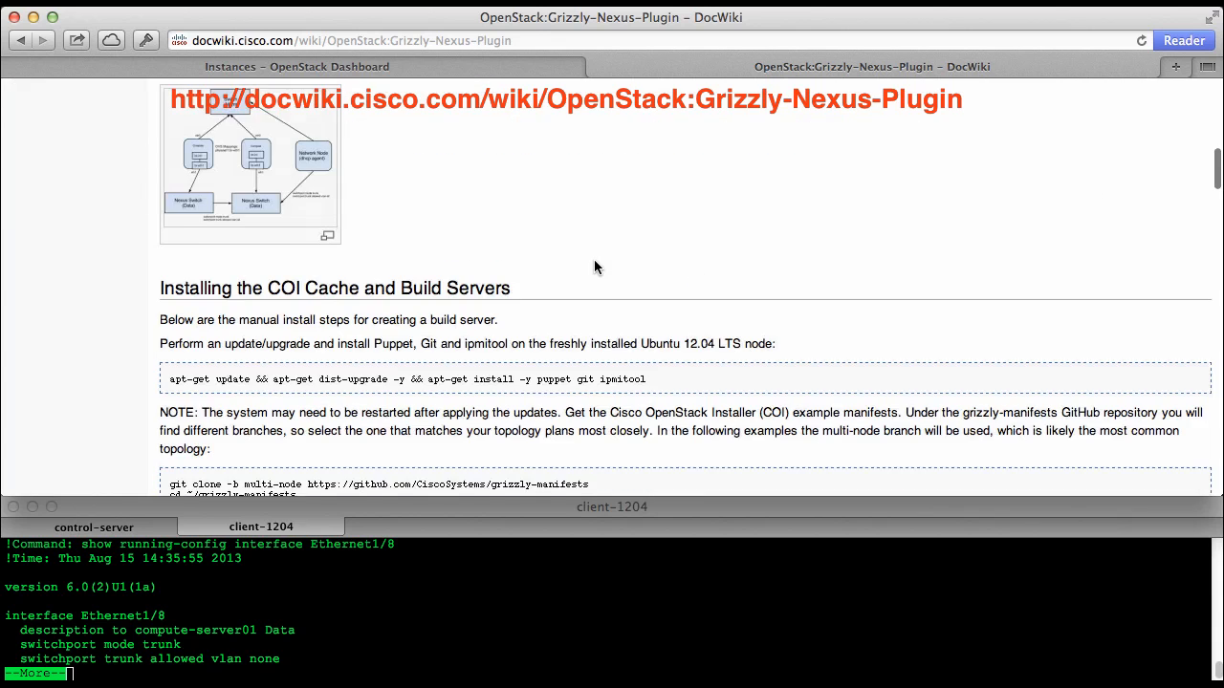
{"action": "scroll", "coordinate": [593, 260], "scroll_direction": "down", "scroll_amount": 1}
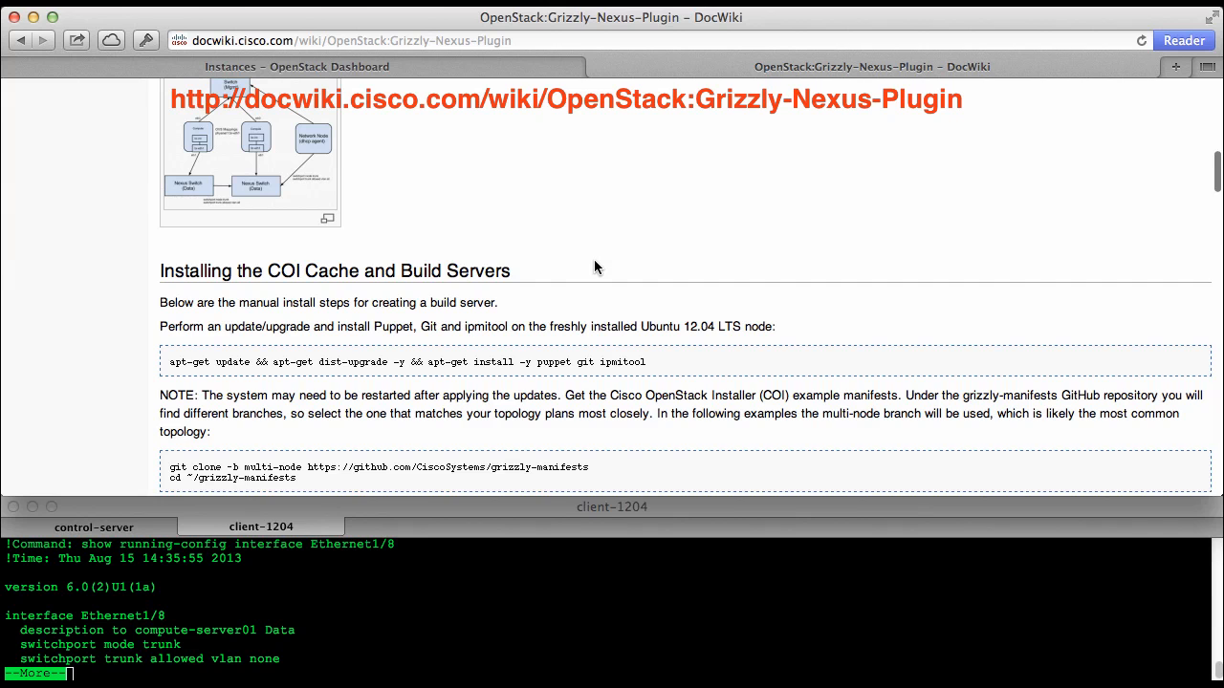
{"action": "scroll", "coordinate": [594, 261], "scroll_direction": "down", "scroll_amount": 2}
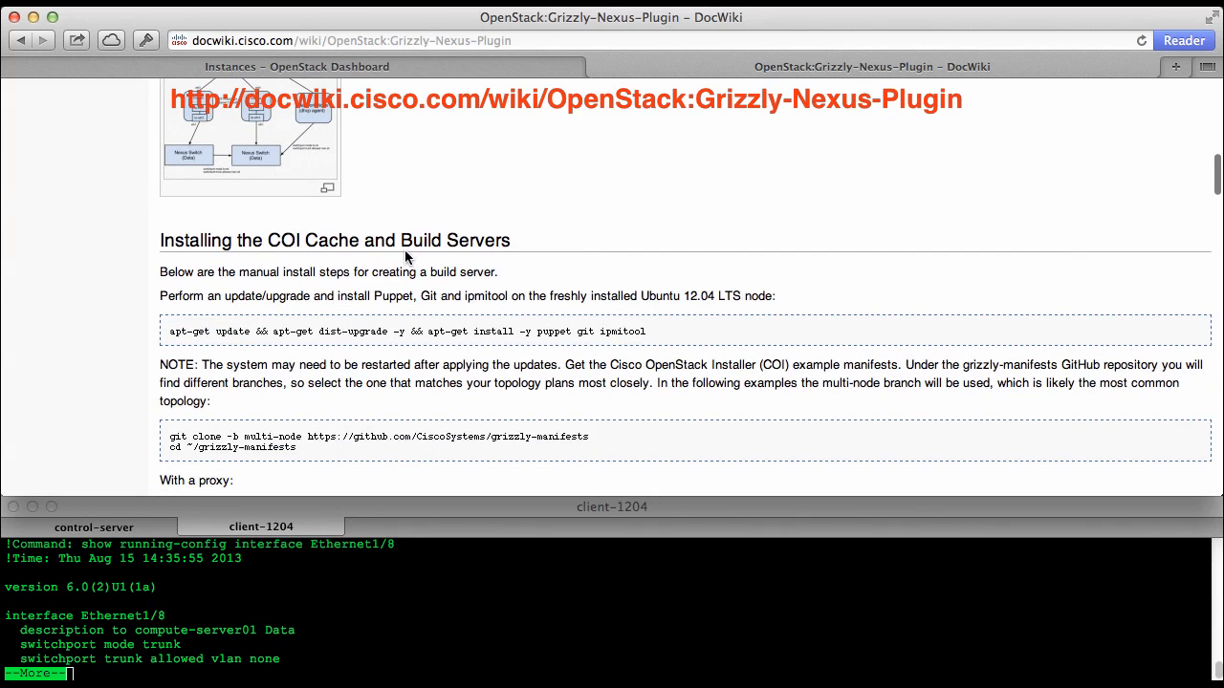
{"action": "scroll", "coordinate": [698, 287], "scroll_direction": "down", "scroll_amount": 10}
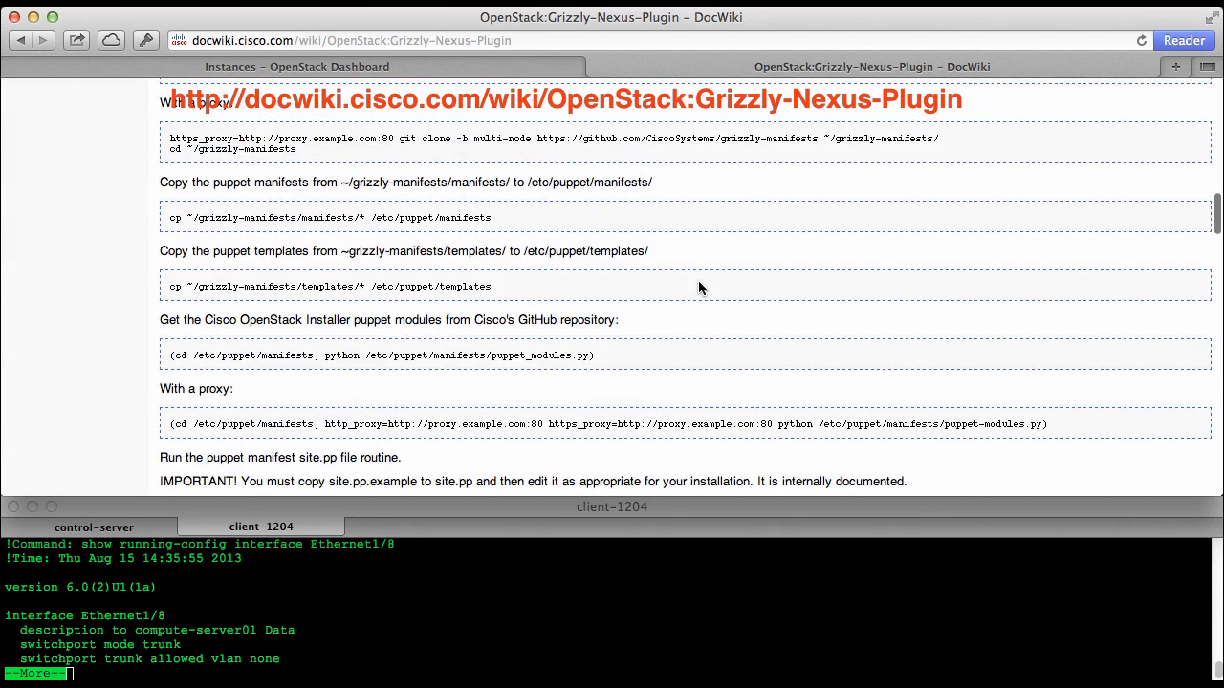
Review the article's site.pp Nexus settings, example ToR configuration, Quantum network and subnet commands, and the Nexus Plugin in Action section
{"action": "scroll", "coordinate": [698, 287], "scroll_direction": "down", "scroll_amount": 7}
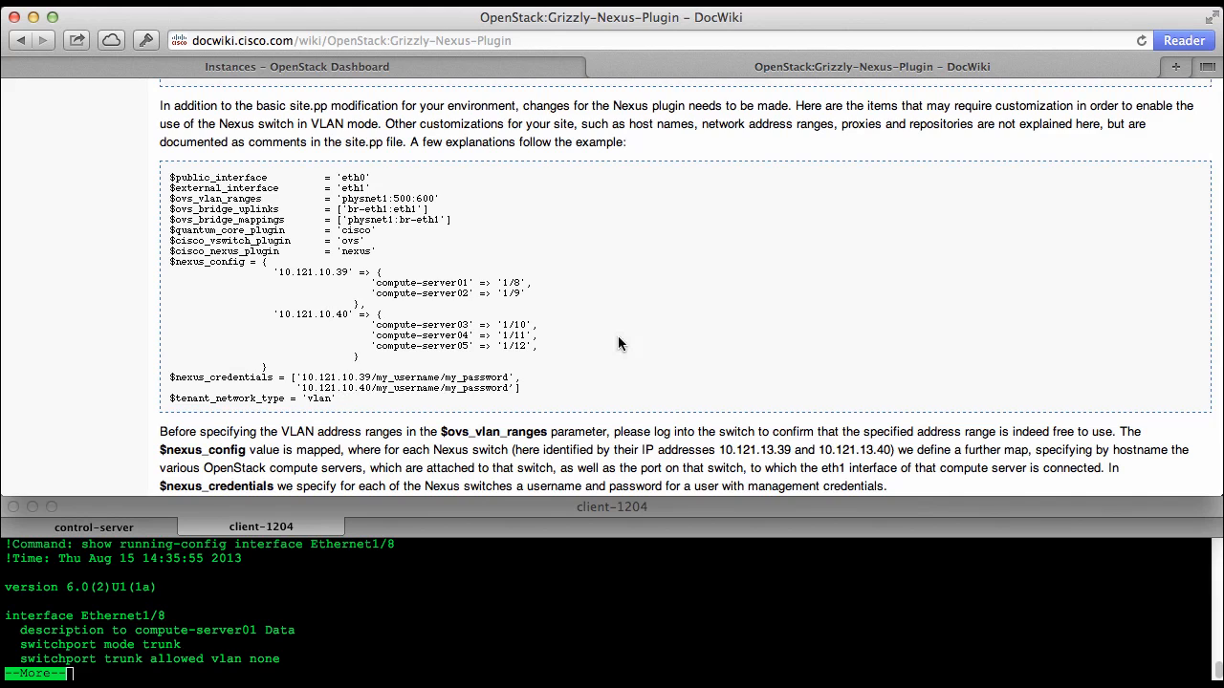
{"action": "scroll", "coordinate": [623, 310], "scroll_direction": "down", "scroll_amount": 5}
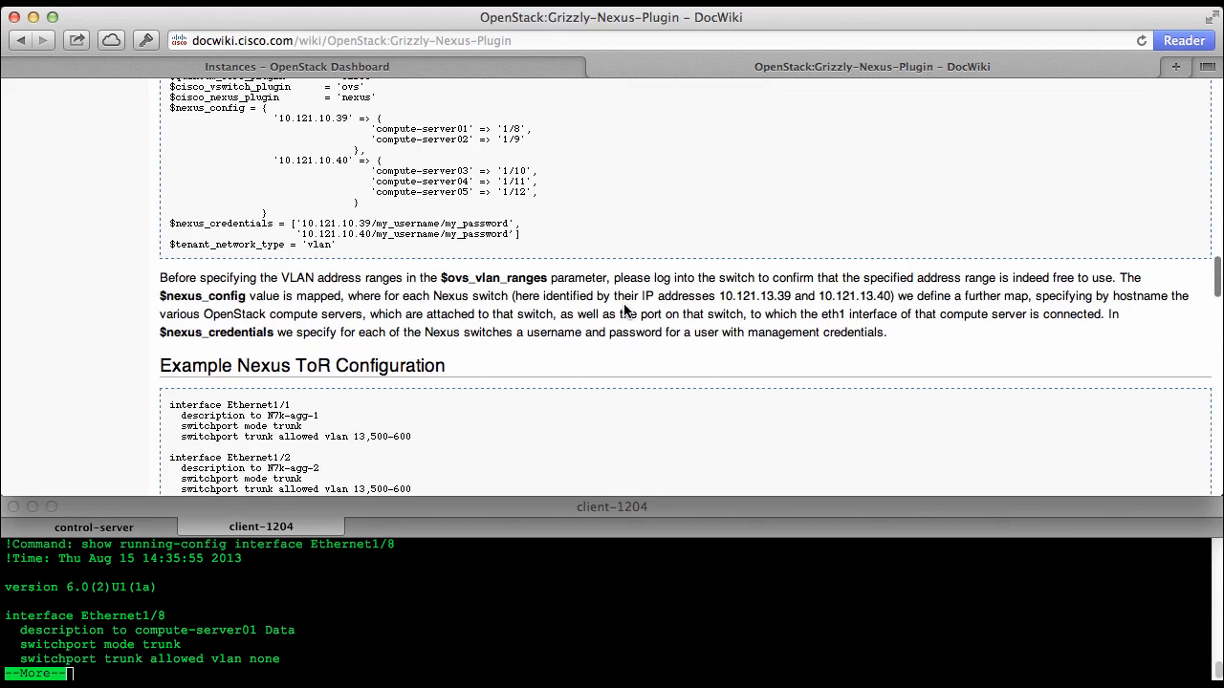
{"action": "scroll", "coordinate": [623, 311], "scroll_direction": "down", "scroll_amount": 2}
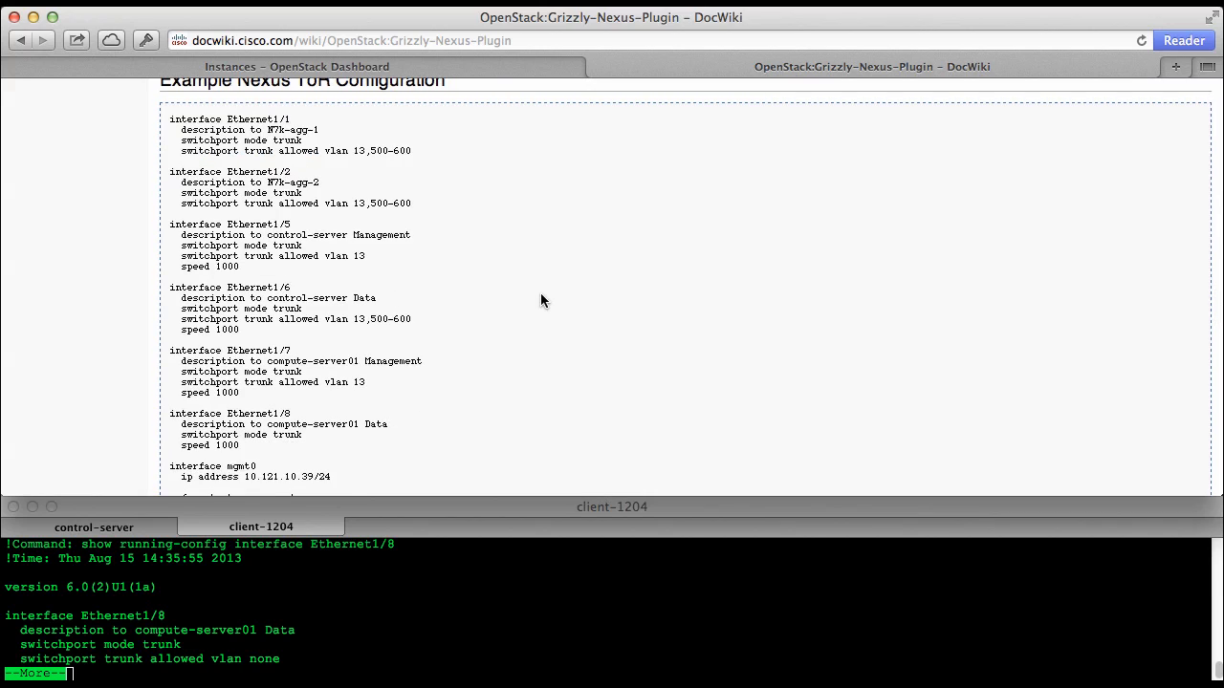
{"action": "scroll", "coordinate": [541, 298], "scroll_direction": "down", "scroll_amount": 4}
{"action": "scroll", "coordinate": [542, 300], "scroll_direction": "down", "scroll_amount": 5}
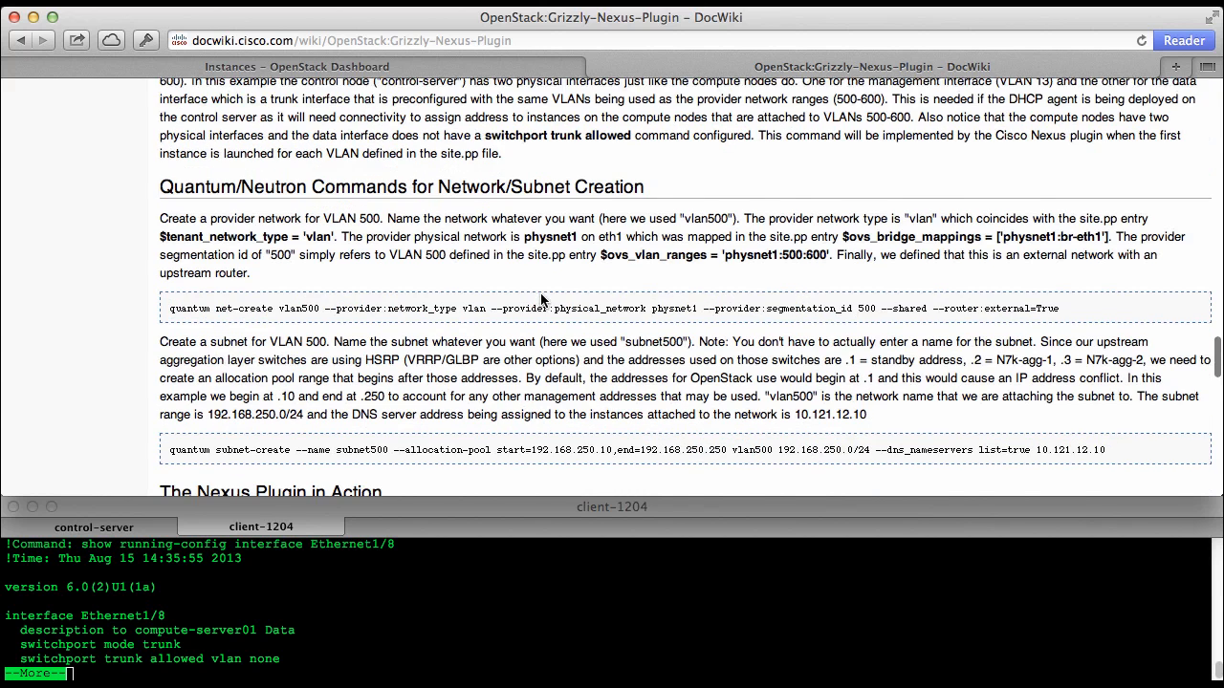
{"action": "scroll", "coordinate": [506, 349], "scroll_direction": "down", "scroll_amount": 4}
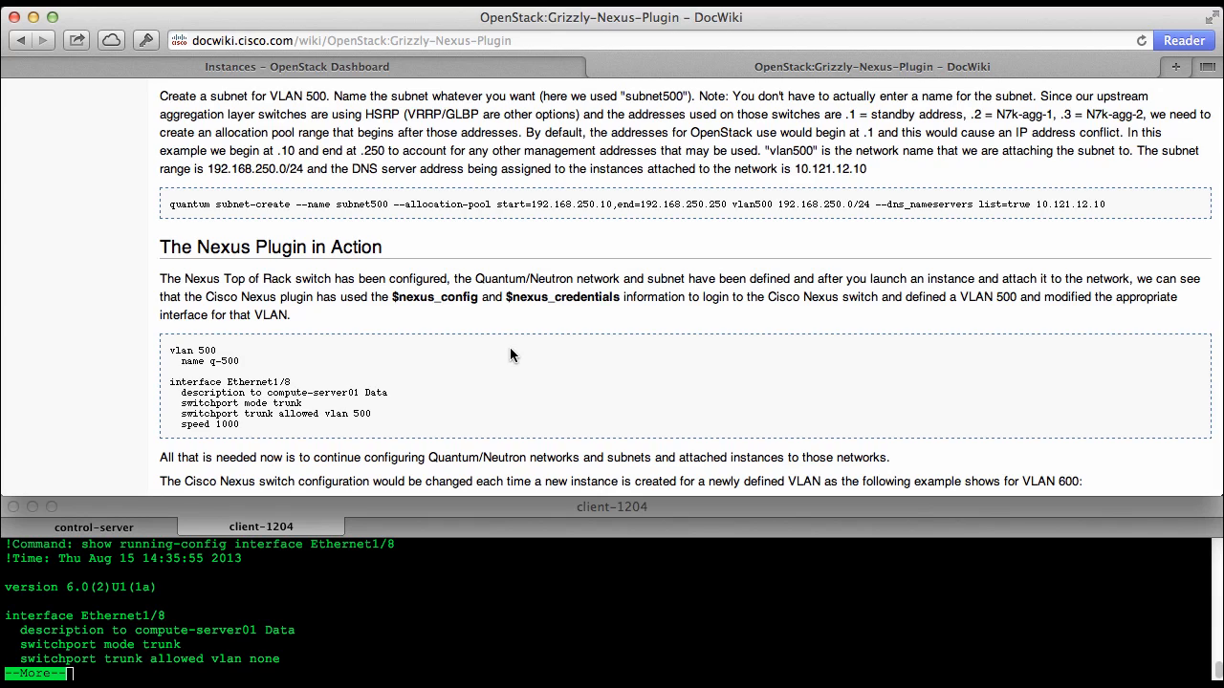
{"action": "scroll", "coordinate": [509, 355], "scroll_direction": "down", "scroll_amount": 2}
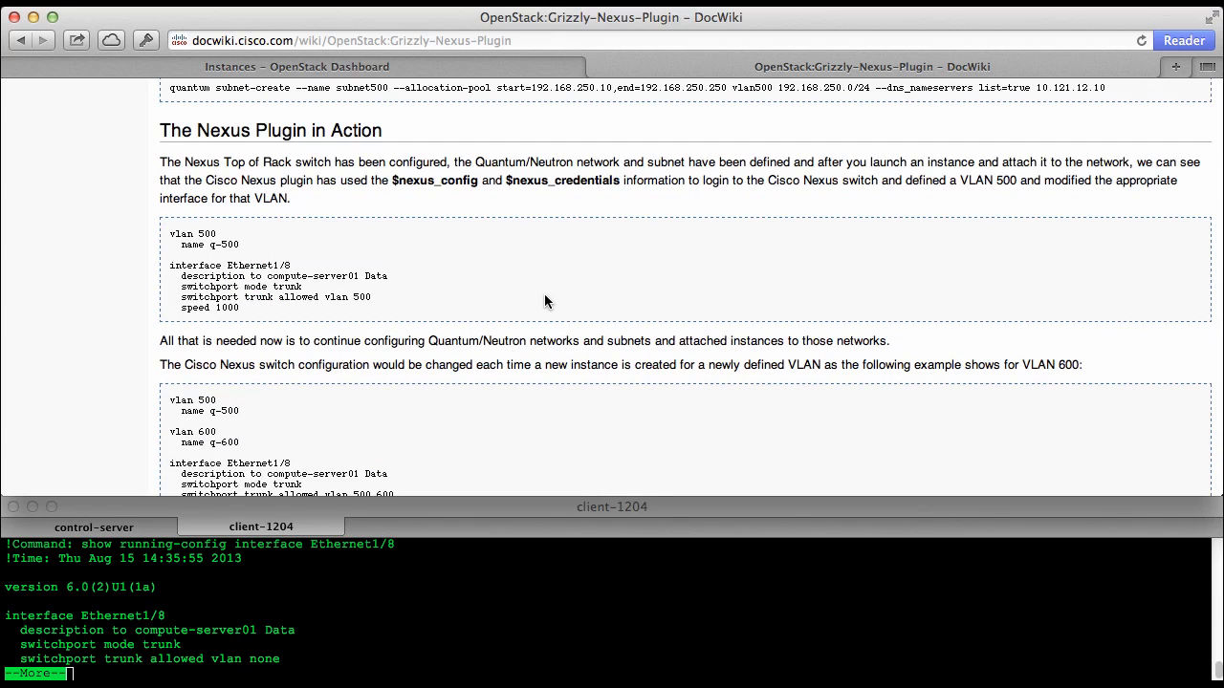